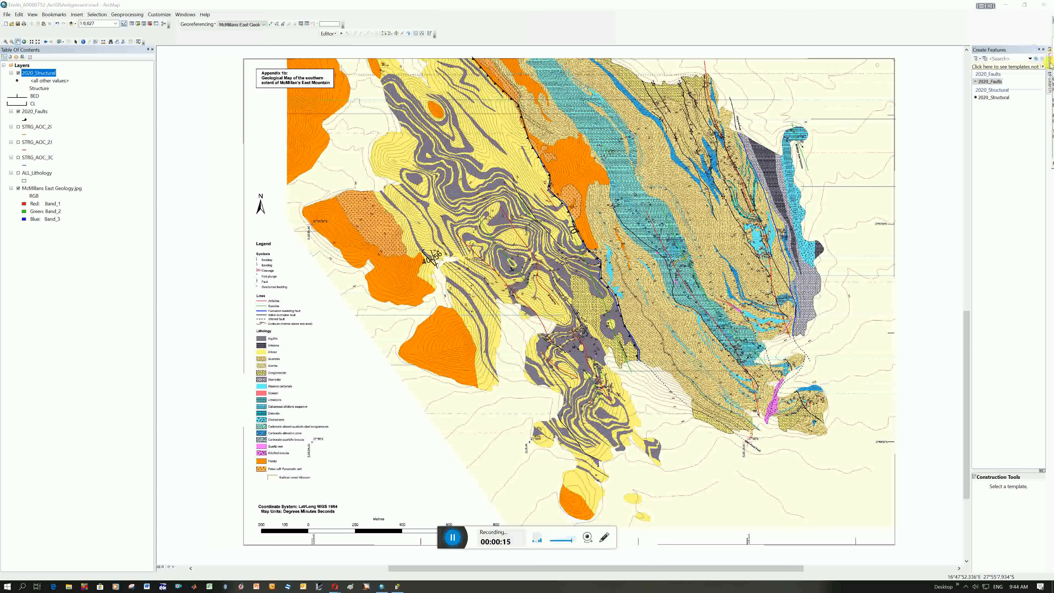
Start a feature class from the XY table MB_2006_Structural_readings.csv, using LONGITUDE as X, LATTITUDE as Y and HEIGHT as Z.
{"action": "left_click", "coordinate": [1050, 60]}
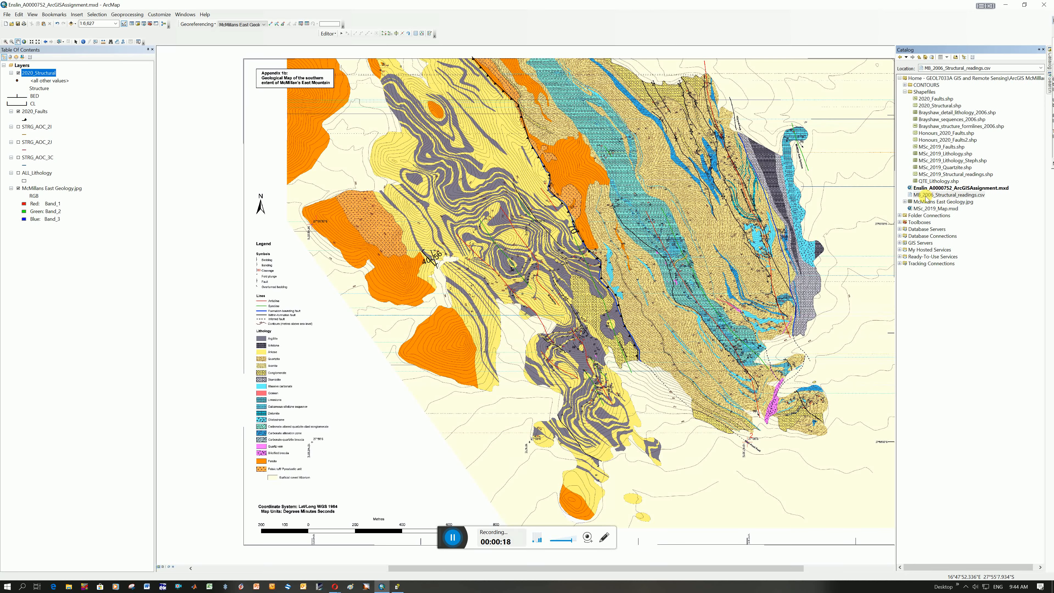
{"action": "right_click", "coordinate": [970, 195]}
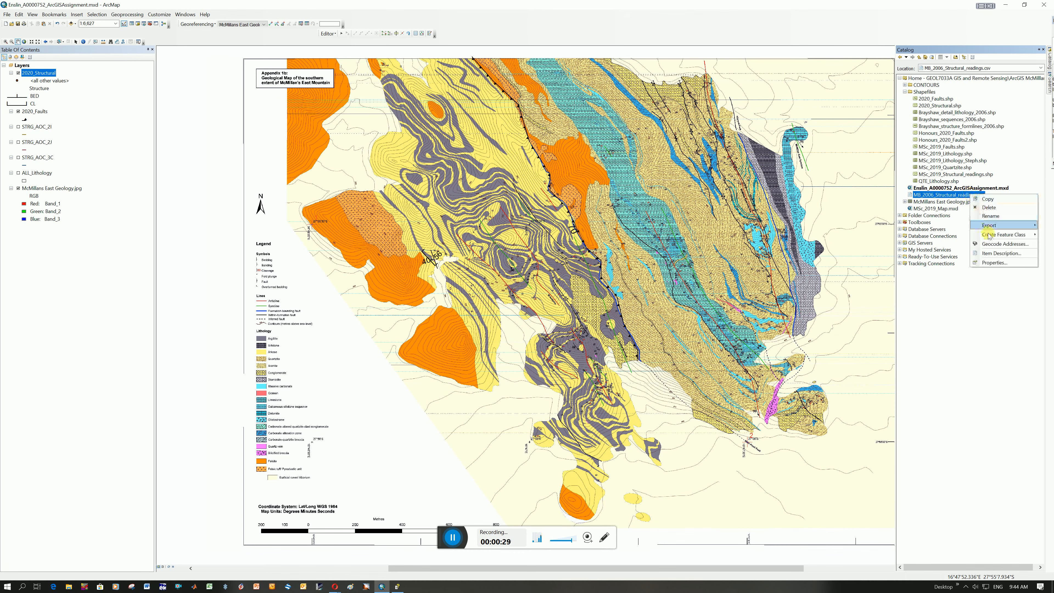
{"action": "mouse_move", "coordinate": [992, 235]}
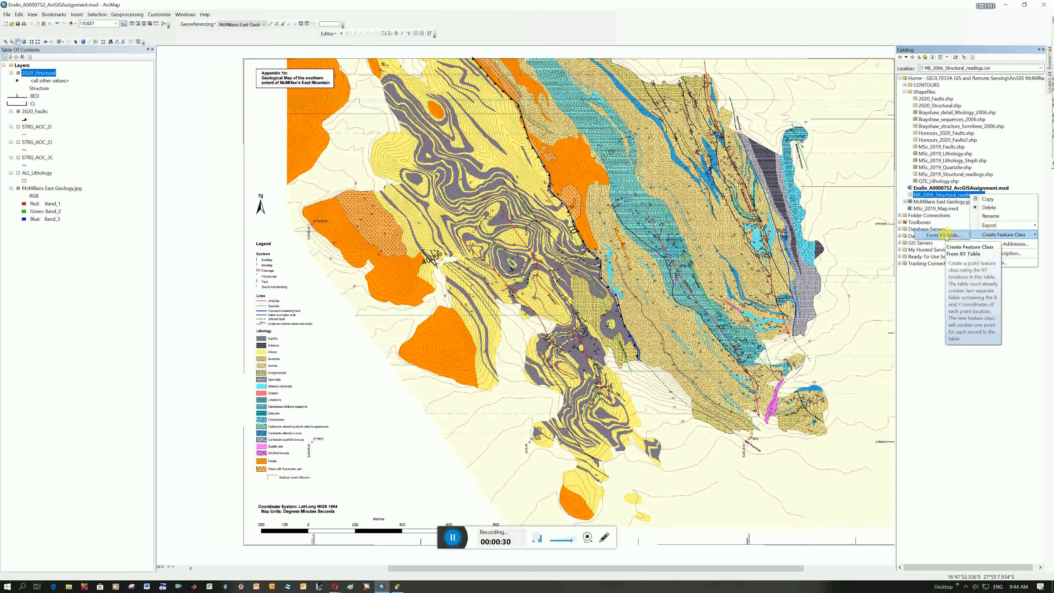
{"action": "left_click", "coordinate": [941, 234]}
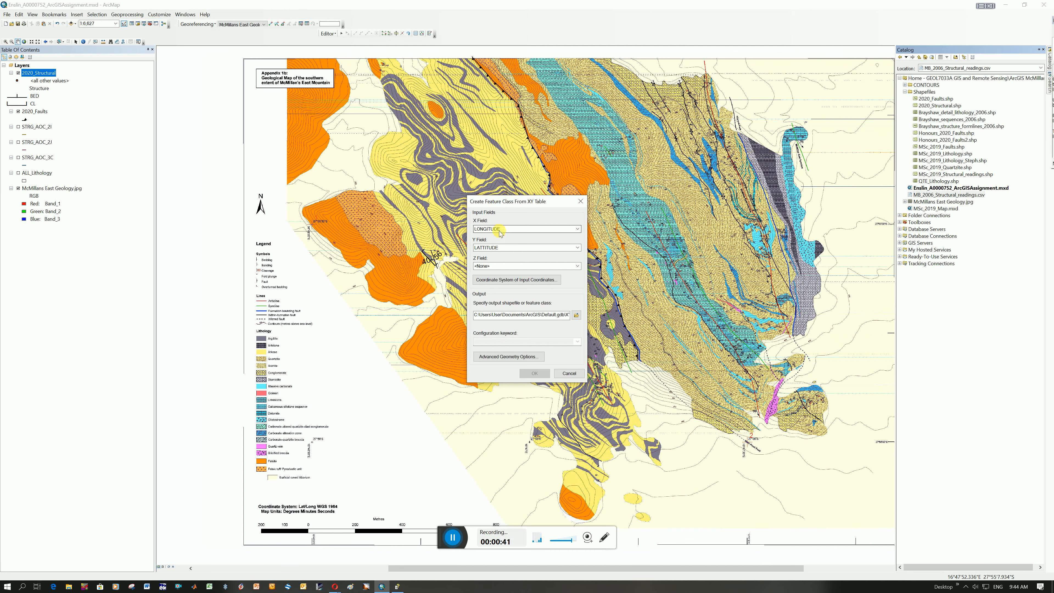
{"action": "left_click", "coordinate": [501, 247]}
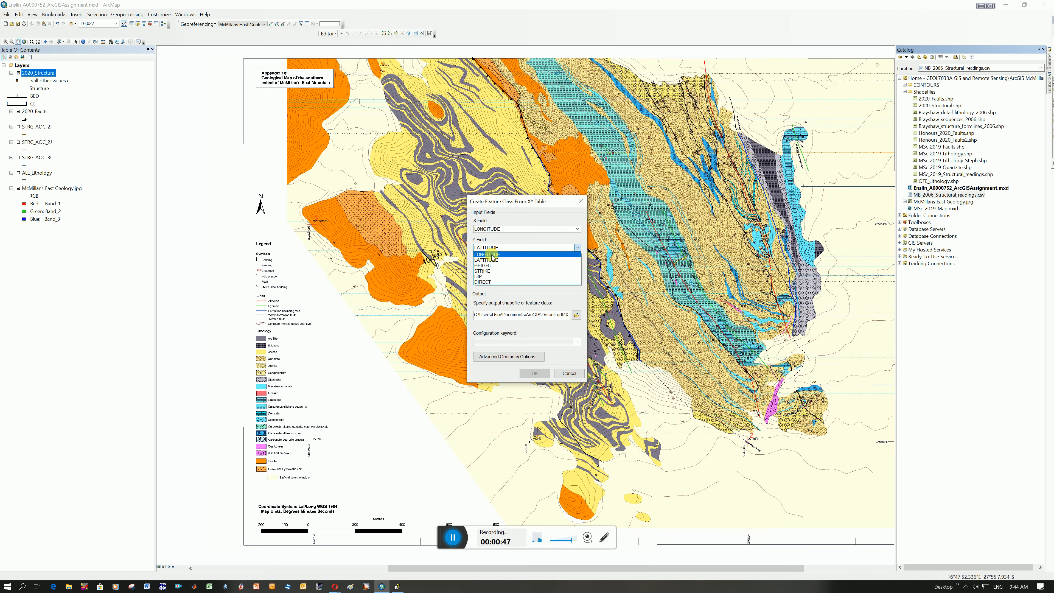
{"action": "left_click", "coordinate": [529, 247]}
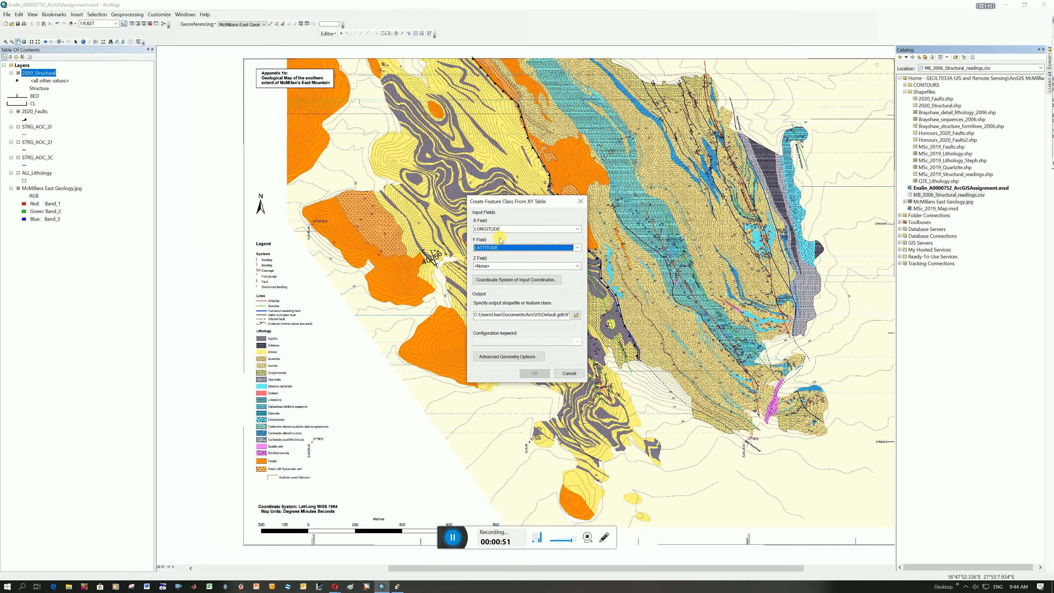
{"action": "left_click", "coordinate": [500, 230]}
{"action": "left_click", "coordinate": [501, 230]}
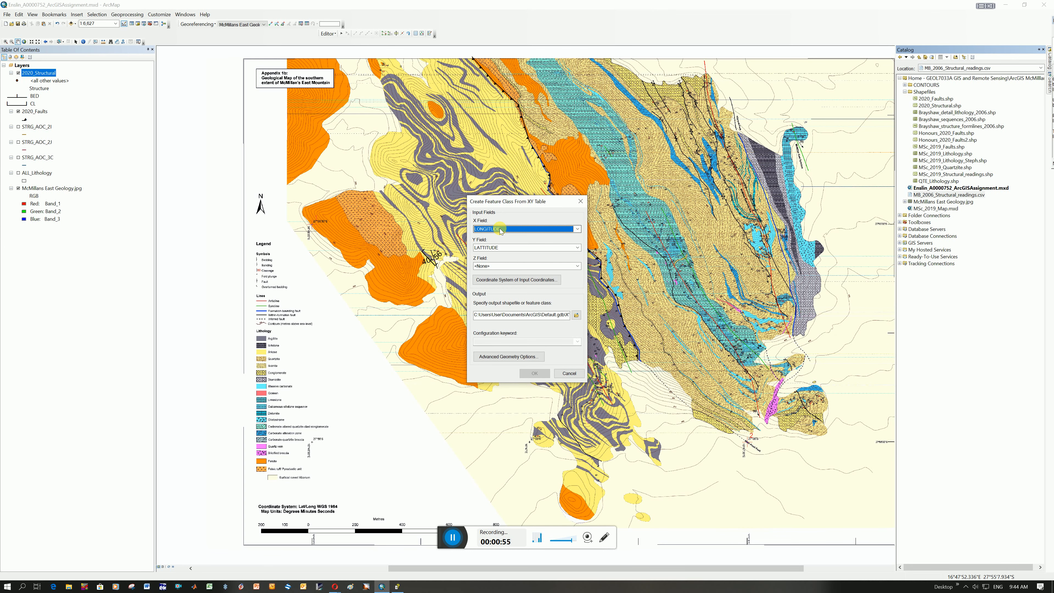
{"action": "left_click", "coordinate": [493, 267]}
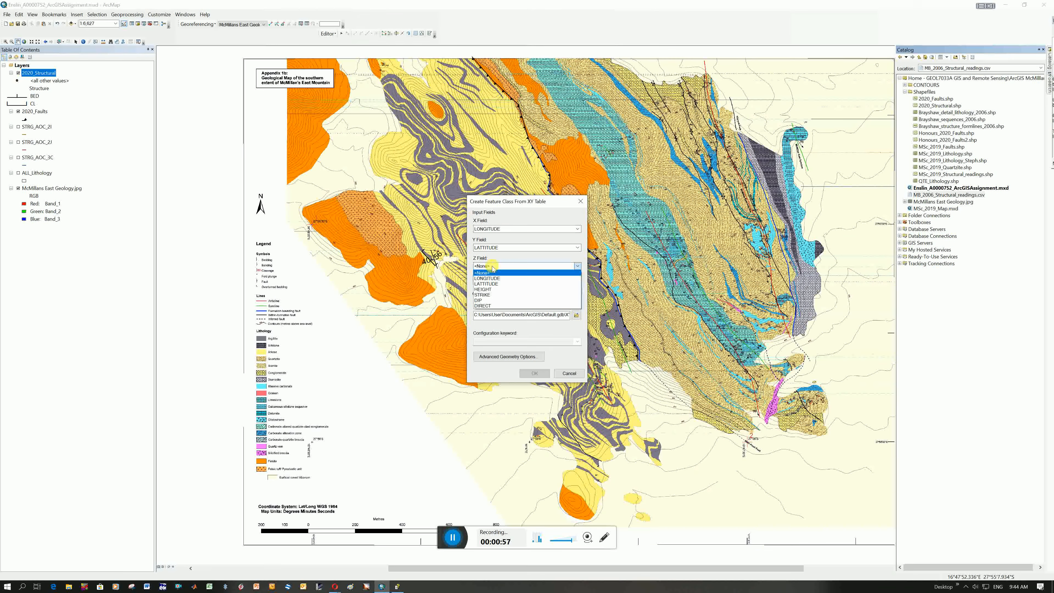
{"action": "left_click", "coordinate": [489, 289]}
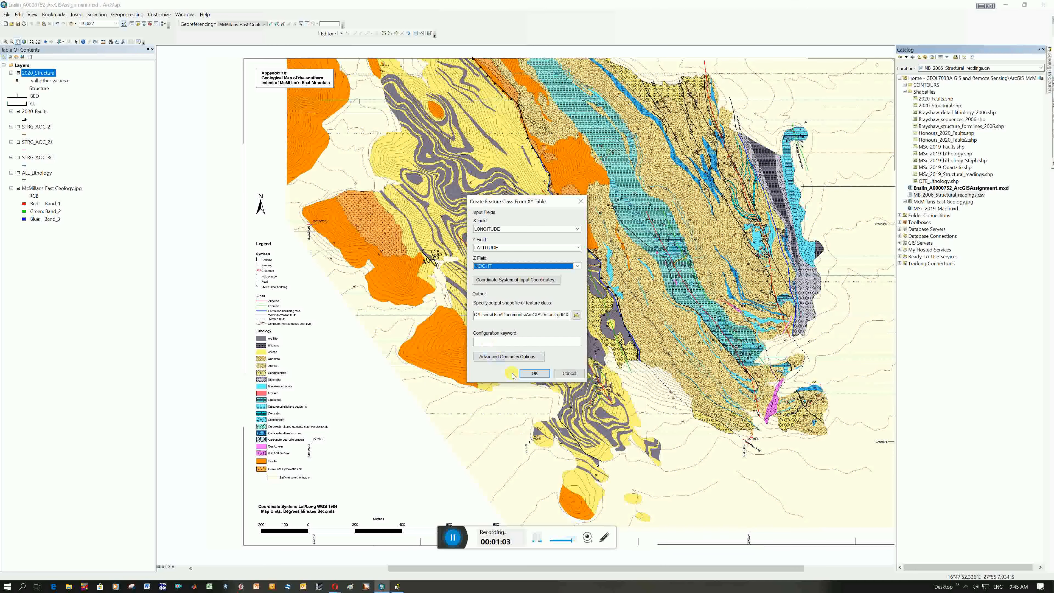
Set the coordinate system of the input coordinates to the geographic system WGS 1984.
{"action": "left_click", "coordinate": [503, 281]}
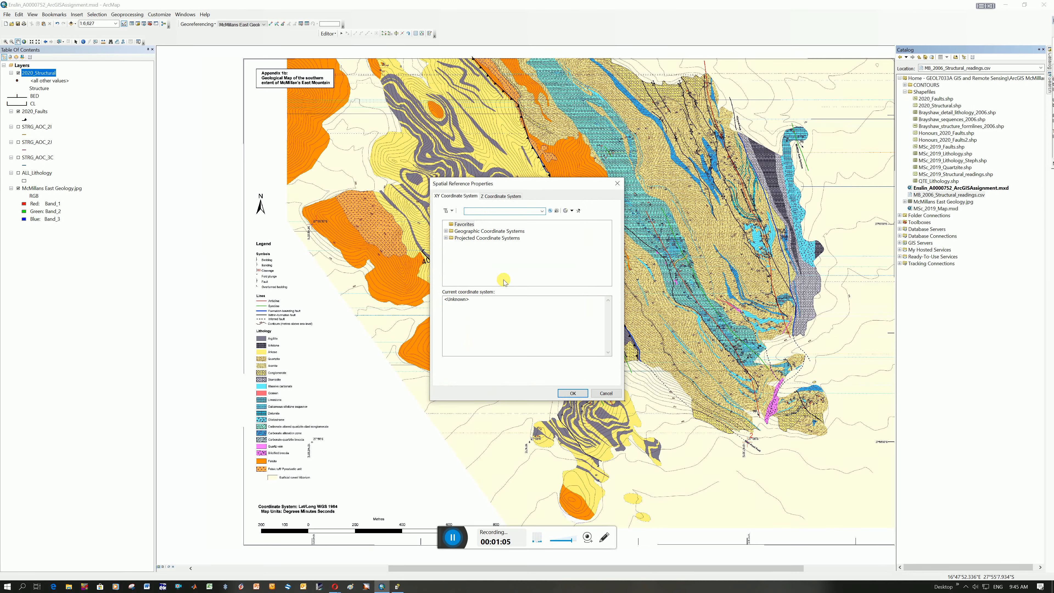
{"action": "left_click", "coordinate": [446, 232]}
{"action": "scroll", "coordinate": [481, 268], "scroll_direction": "down", "scroll_amount": 3}
{"action": "left_click", "coordinate": [451, 272]}
{"action": "left_click", "coordinate": [477, 272]}
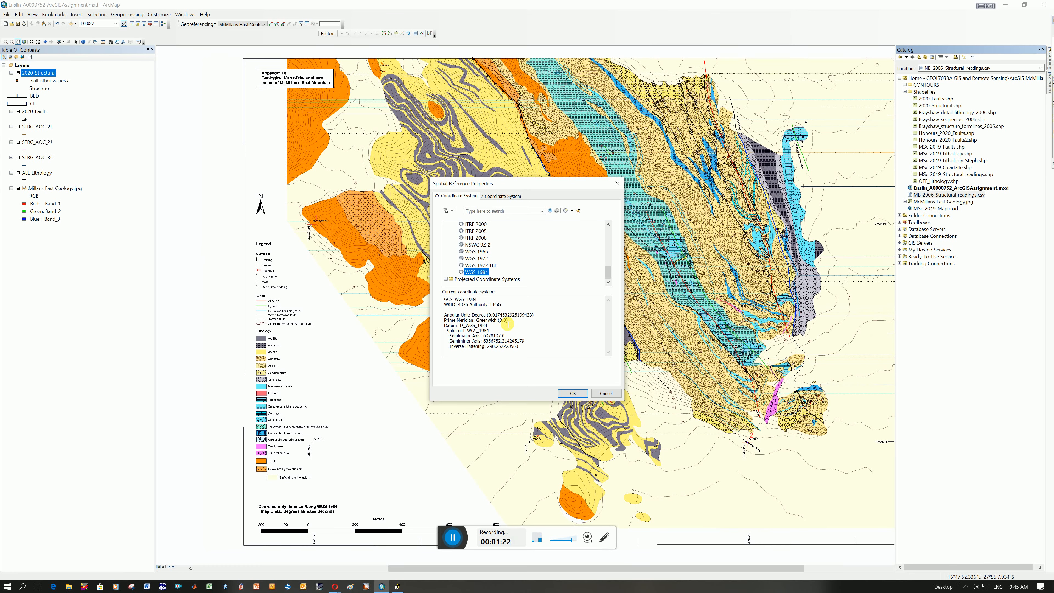
{"action": "left_click", "coordinate": [571, 393]}
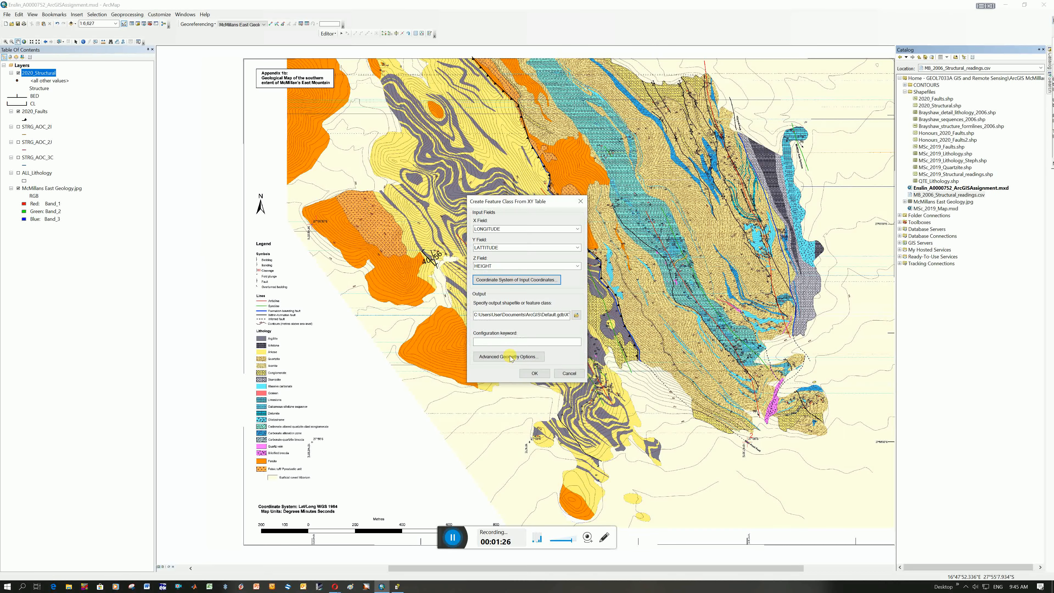
Set the output to a shapefile named MB_2006_structural_readings.shp in the home folder and create the feature class.
{"action": "left_click_drag", "start_coordinate": [483, 318], "coordinate": [591, 318]}
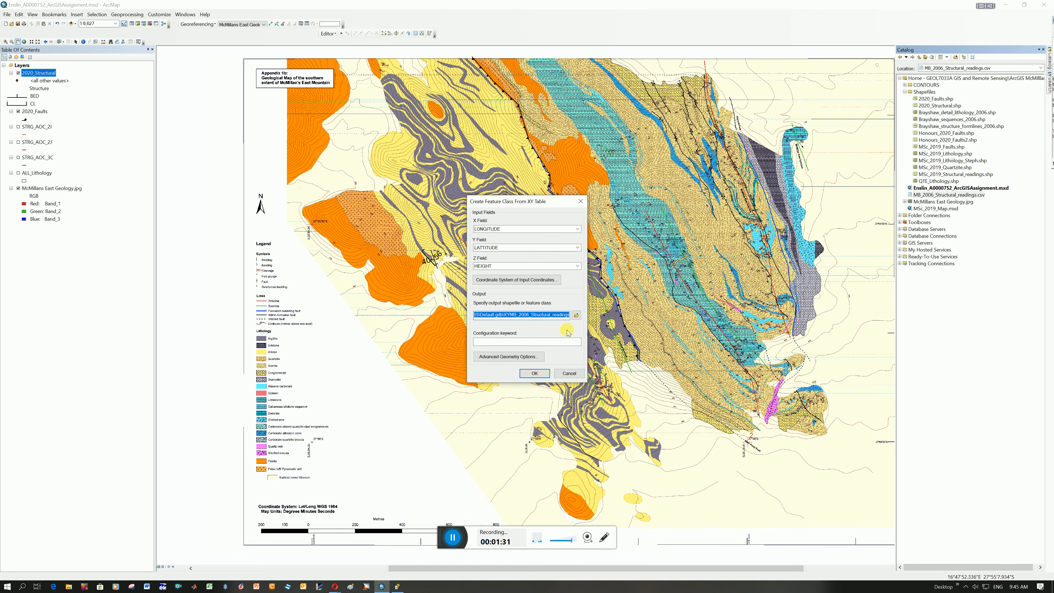
{"action": "left_click", "coordinate": [577, 316]}
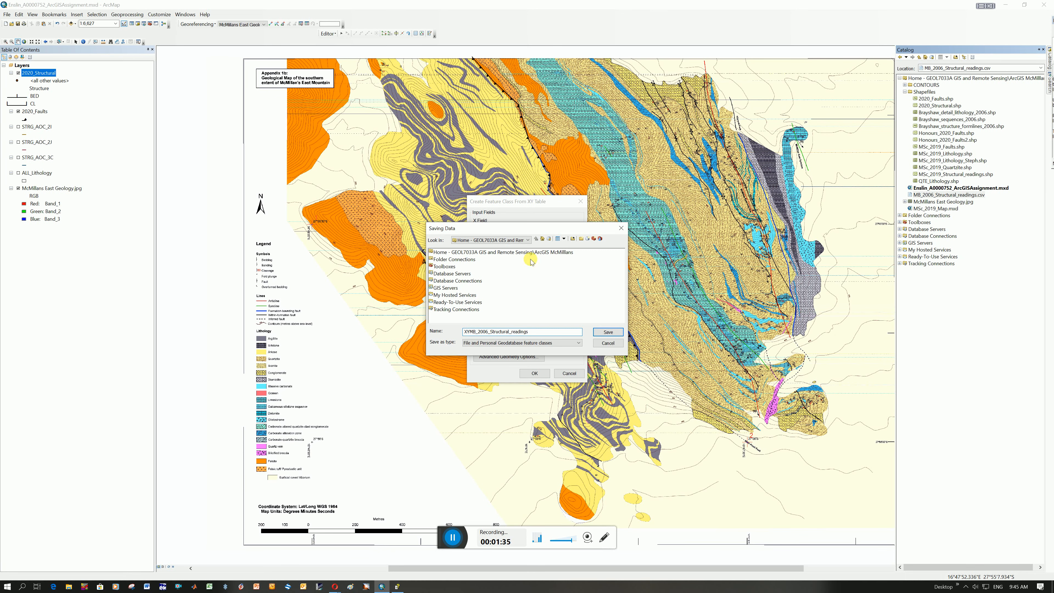
{"action": "double_click", "coordinate": [516, 253]}
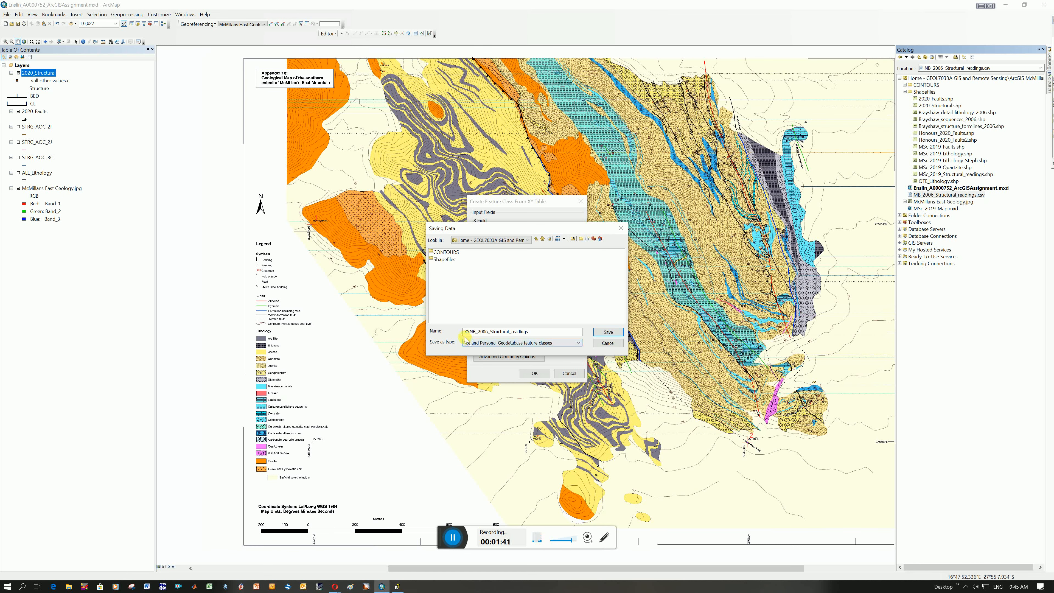
{"action": "left_click_drag", "start_coordinate": [537, 332], "coordinate": [447, 331]}
{"action": "type", "text": "MB"}
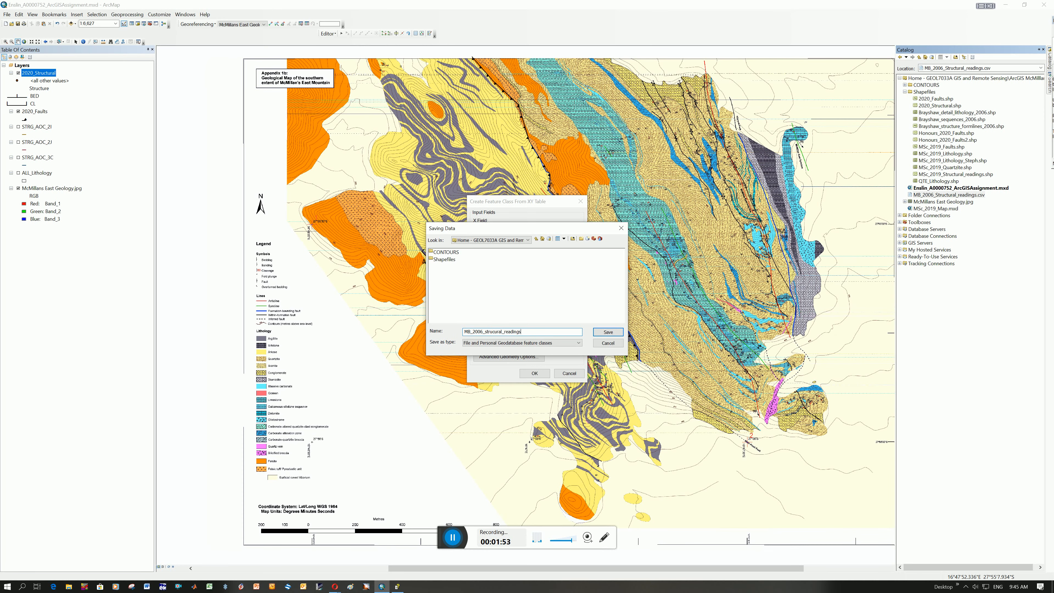
{"action": "left_click", "coordinate": [497, 332]}
{"action": "type", "text": "t"}
{"action": "left_click", "coordinate": [537, 343]}
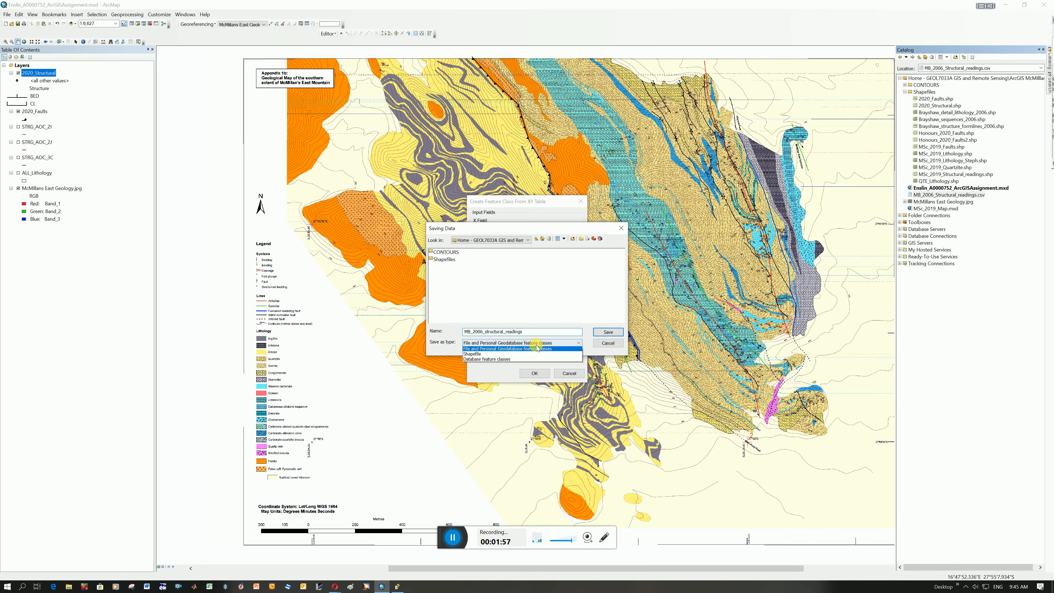
{"action": "left_click", "coordinate": [477, 355]}
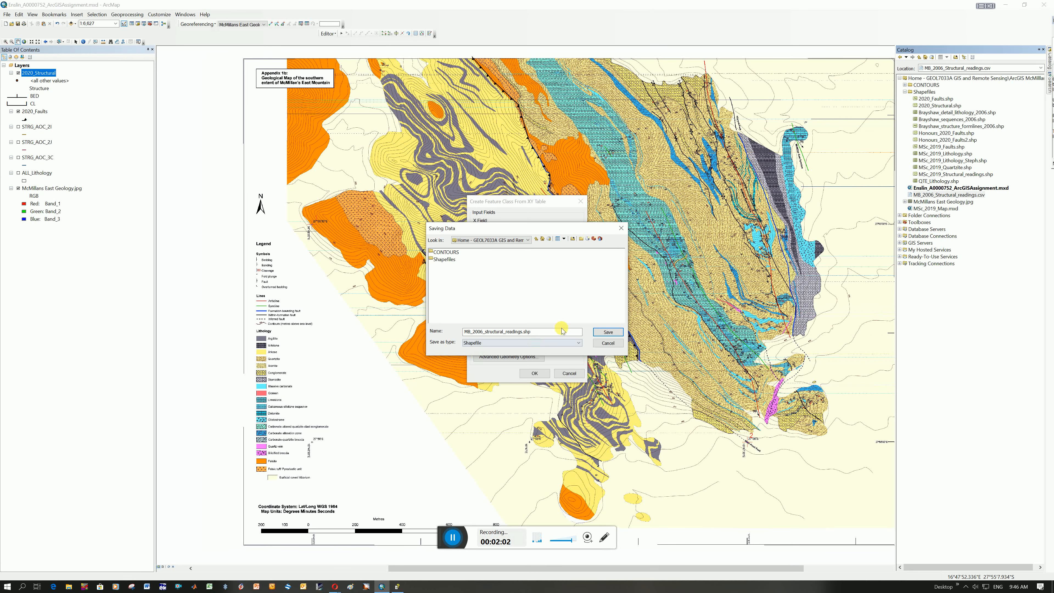
{"action": "left_click", "coordinate": [608, 332]}
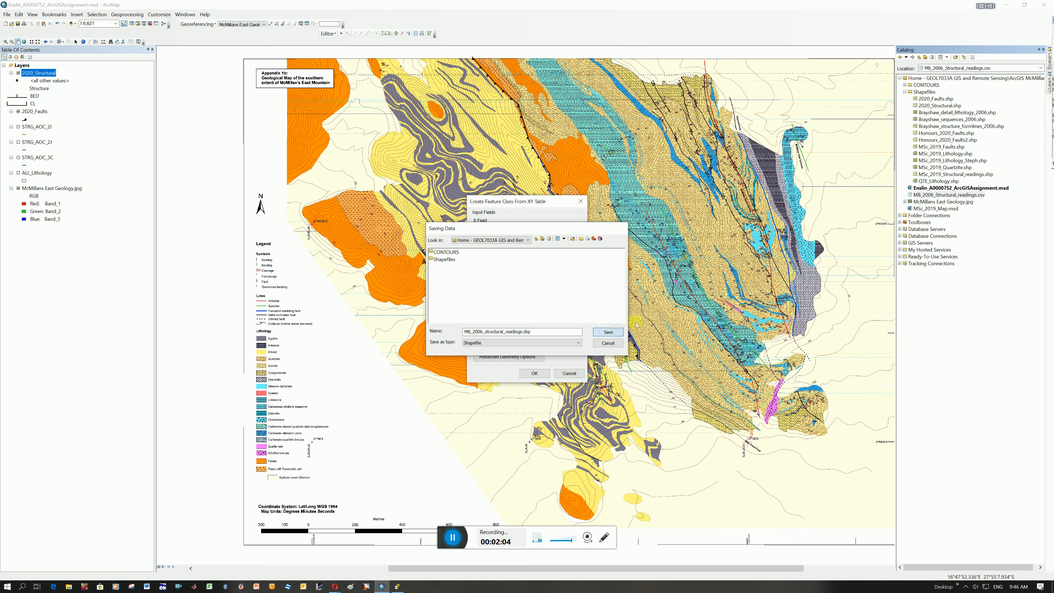
{"action": "left_click", "coordinate": [519, 372]}
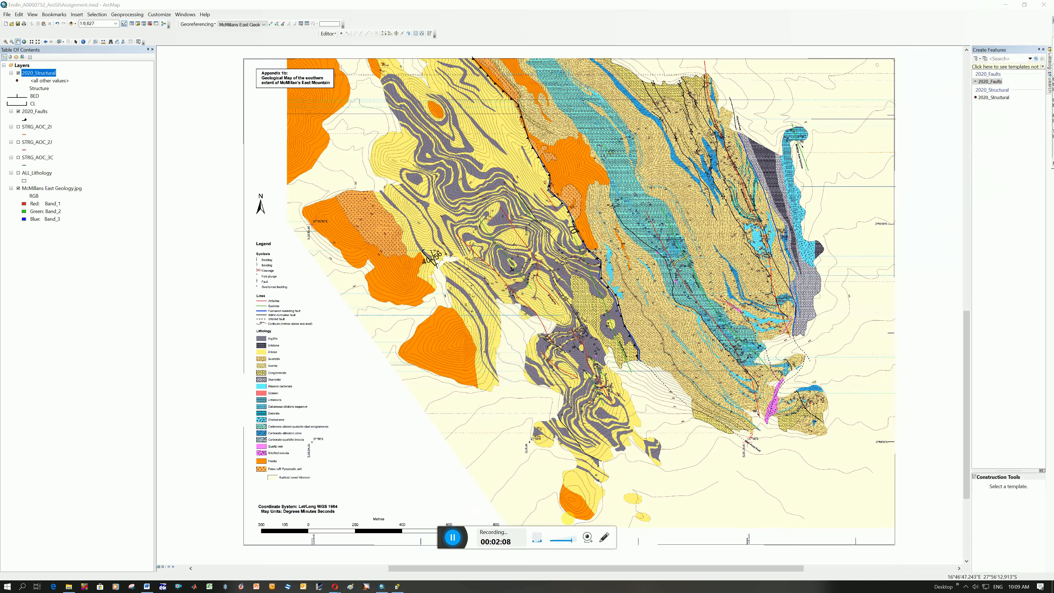
Add MB_2006_structural_readings.shp to the map as a layer directly above McMillans East Geology.jpg.
{"action": "left_click", "coordinate": [1050, 59]}
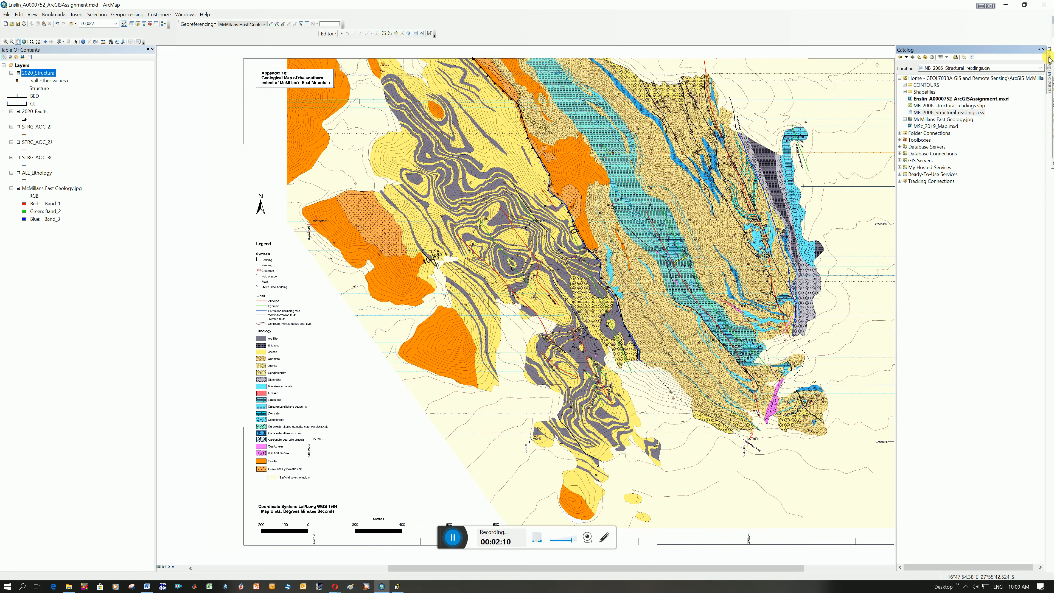
{"action": "left_click", "coordinate": [950, 106]}
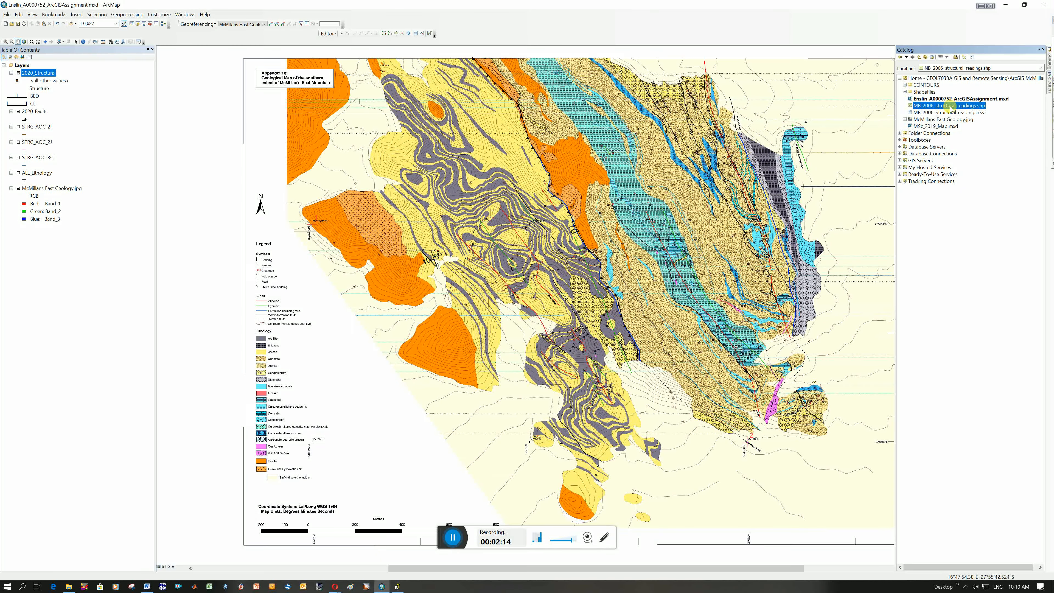
{"action": "left_click_drag", "start_coordinate": [950, 106], "coordinate": [109, 187]}
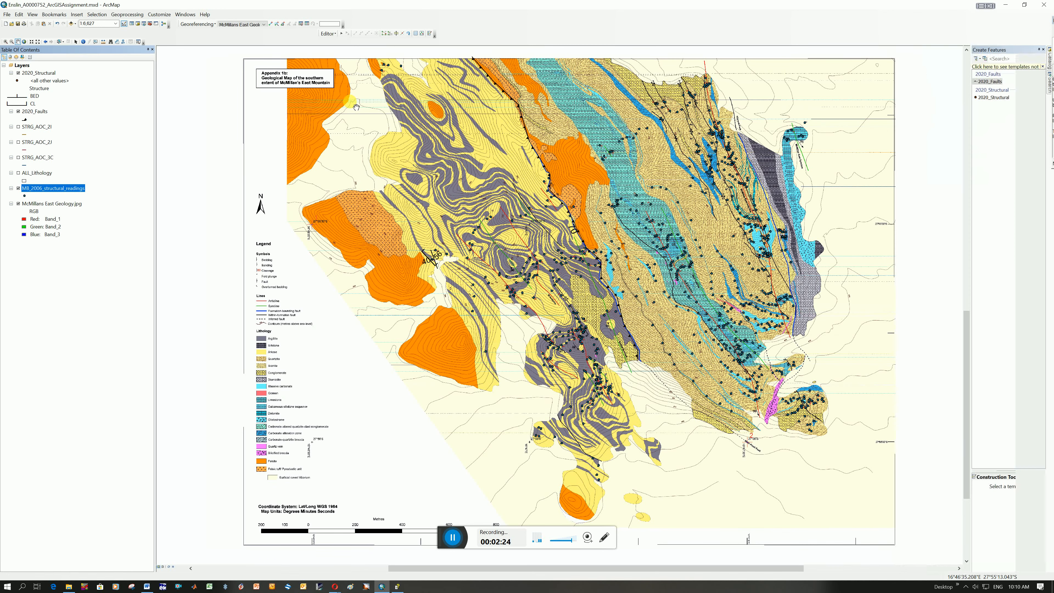
{"action": "left_click", "coordinate": [452, 537]}
{"action": "left_click", "coordinate": [452, 537]}
Examine the attribute table of the MB_2006_structural_readings layer in an enlarged window, and close it.
{"action": "right_click", "coordinate": [75, 189]}
{"action": "left_click", "coordinate": [96, 209]}
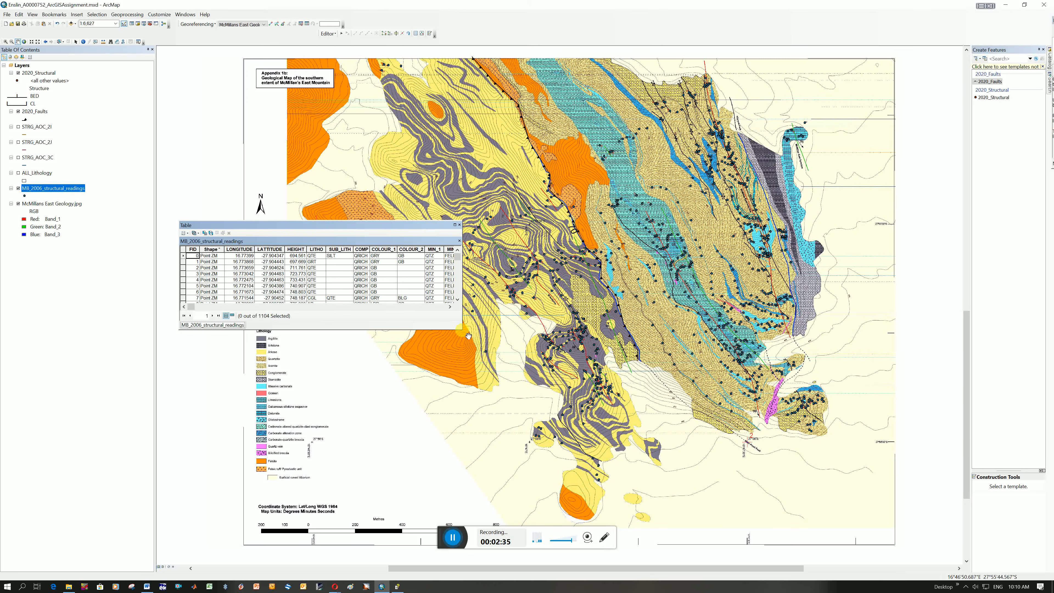
{"action": "left_click_drag", "start_coordinate": [463, 334], "coordinate": [485, 341]}
{"action": "left_click_drag", "start_coordinate": [600, 379], "coordinate": [800, 528]}
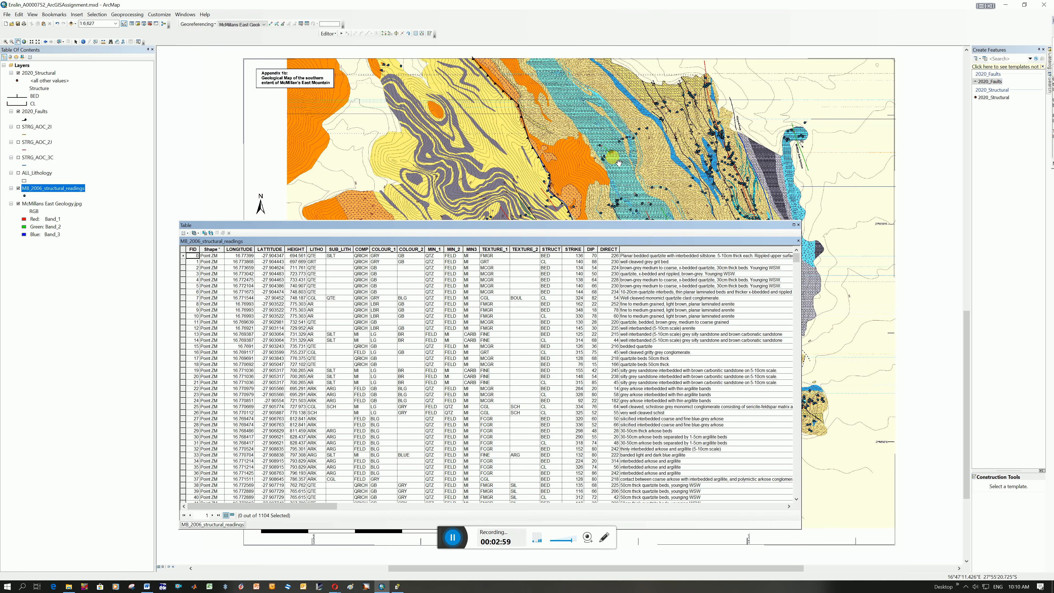
{"action": "left_click", "coordinate": [798, 225]}
Symbolize the MB_2006_structural_readings layer by unique values of the STRUCT field, adding all values.
{"action": "right_click", "coordinate": [37, 189]}
{"action": "left_click", "coordinate": [95, 347]}
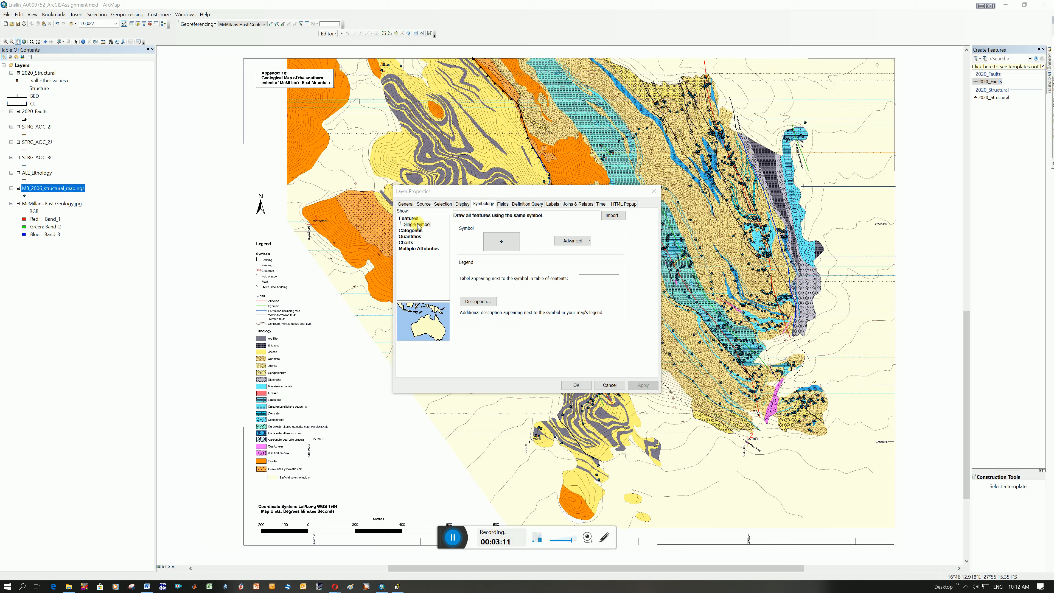
{"action": "left_click", "coordinate": [410, 231]}
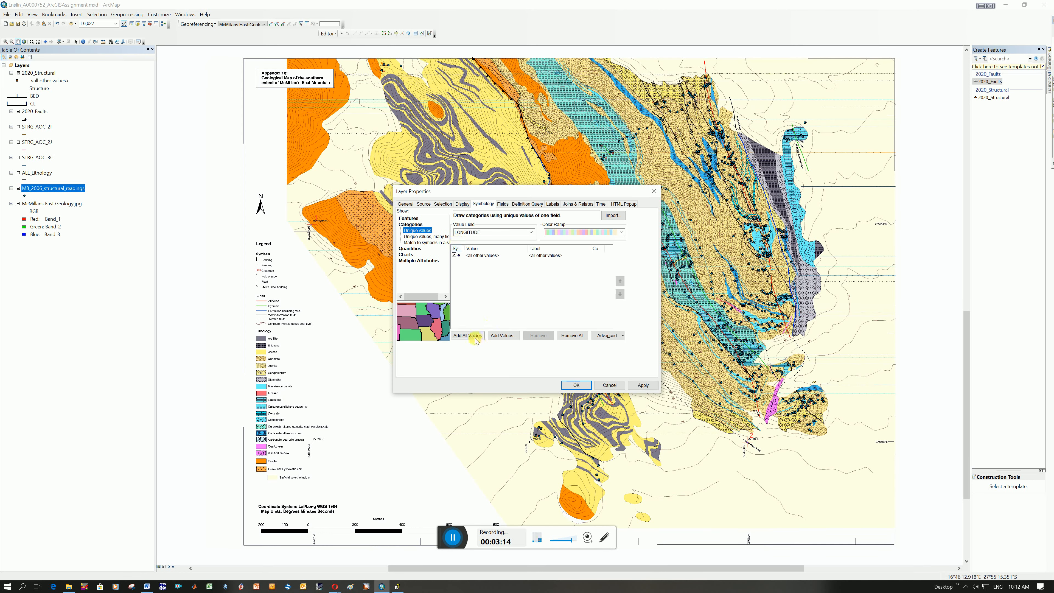
{"action": "left_click", "coordinate": [531, 233]}
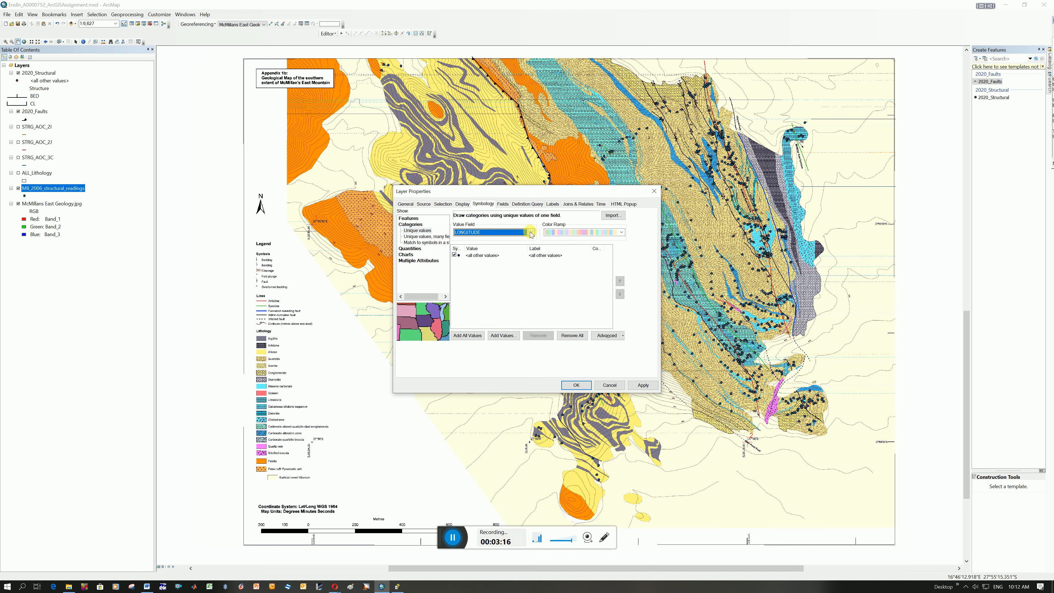
{"action": "left_click", "coordinate": [531, 232]}
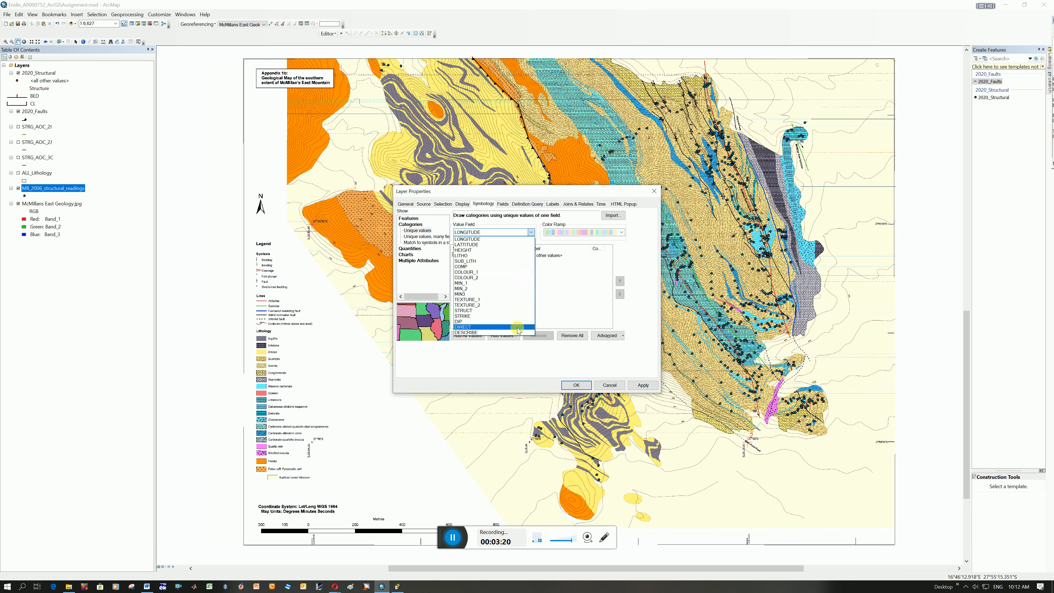
{"action": "left_click", "coordinate": [480, 310]}
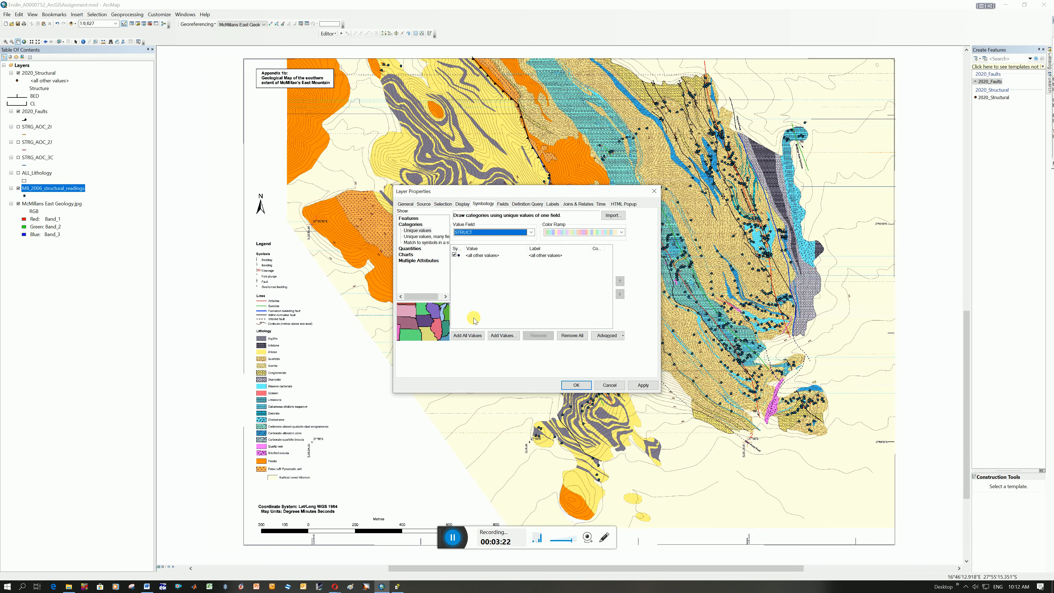
{"action": "left_click", "coordinate": [477, 335]}
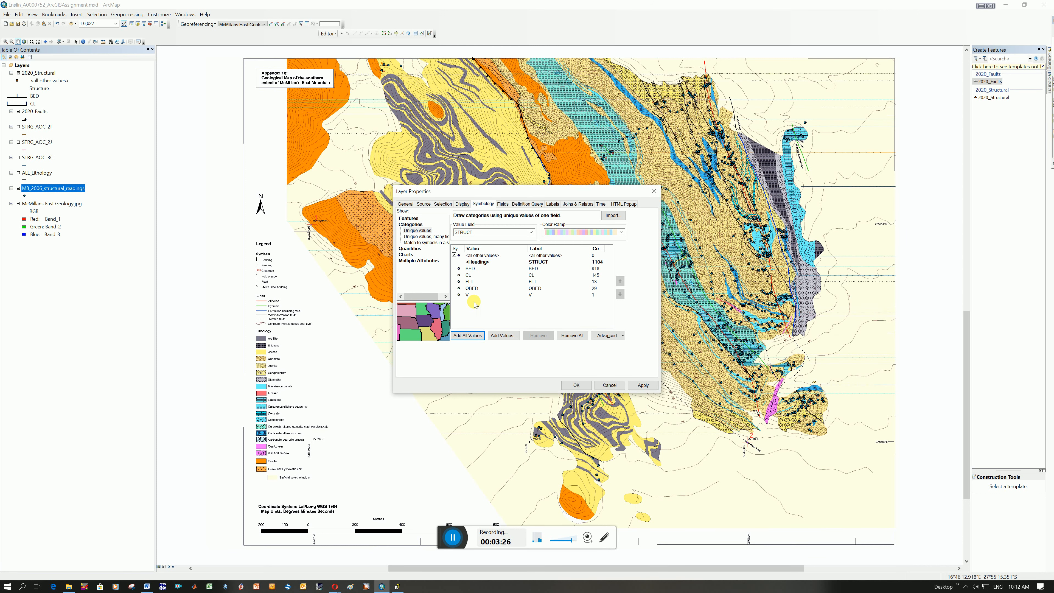
Give the BED class the Geology 24K inclined bedding symbol showing strike and direction of dip, found by searching "inclined", with angle 0.
{"action": "double_click", "coordinate": [459, 270]}
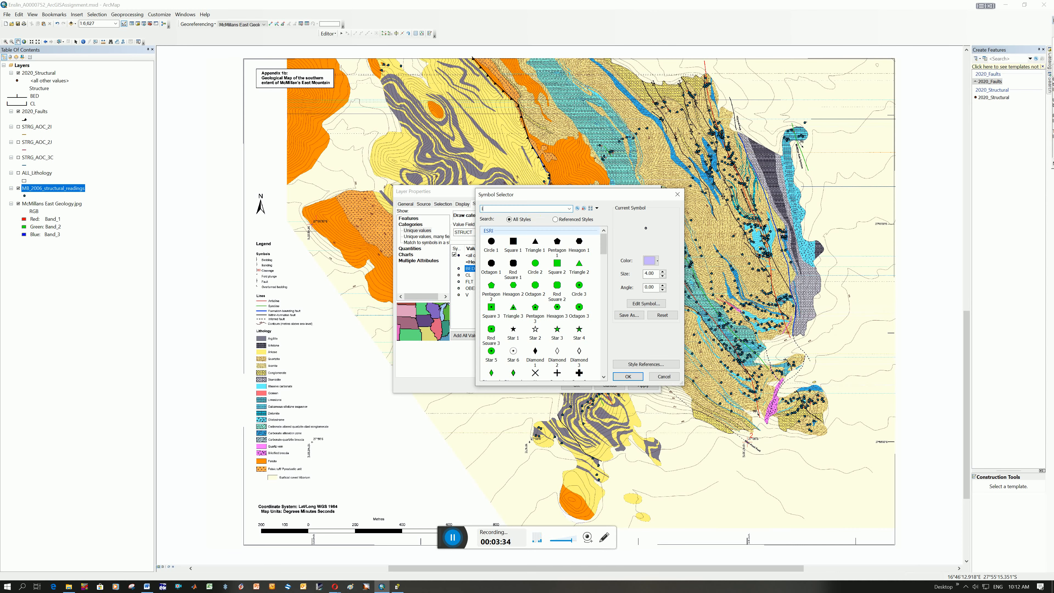
{"action": "type", "text": "d"}
{"action": "key", "text": "Return"}
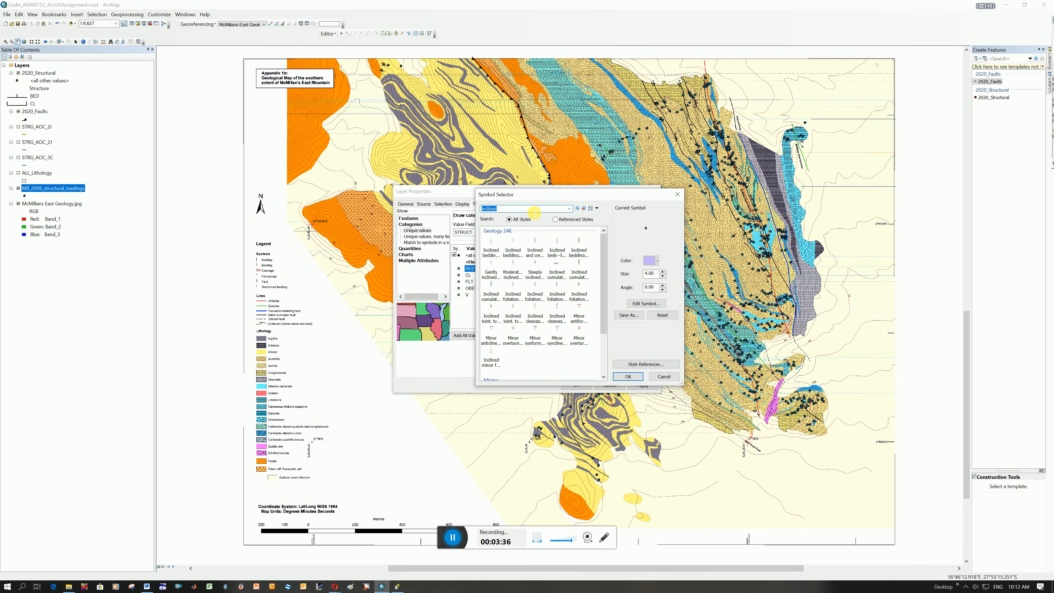
{"action": "left_click", "coordinate": [488, 245]}
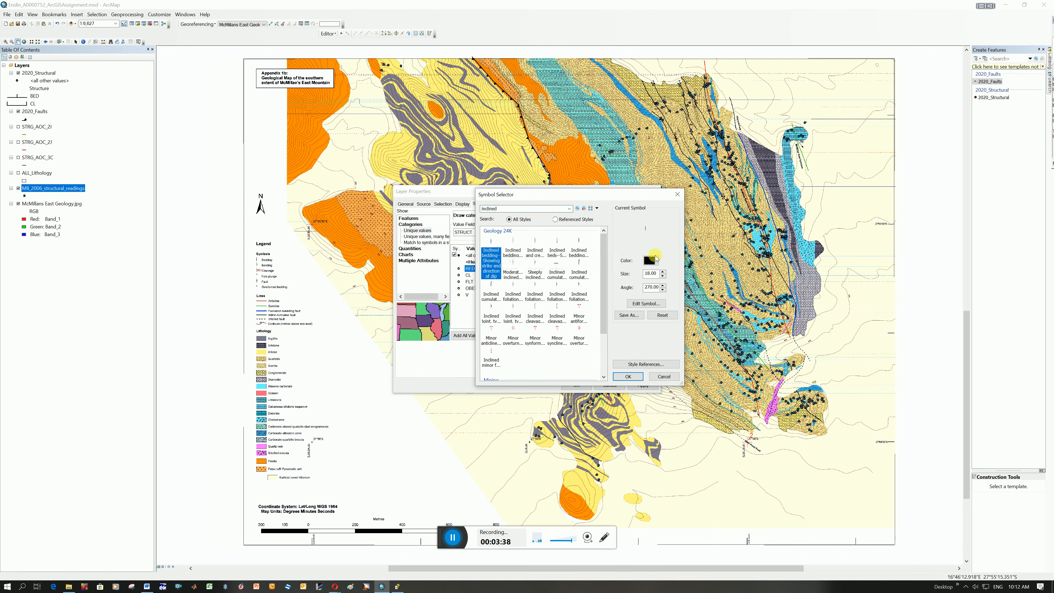
{"action": "double_click", "coordinate": [651, 275]}
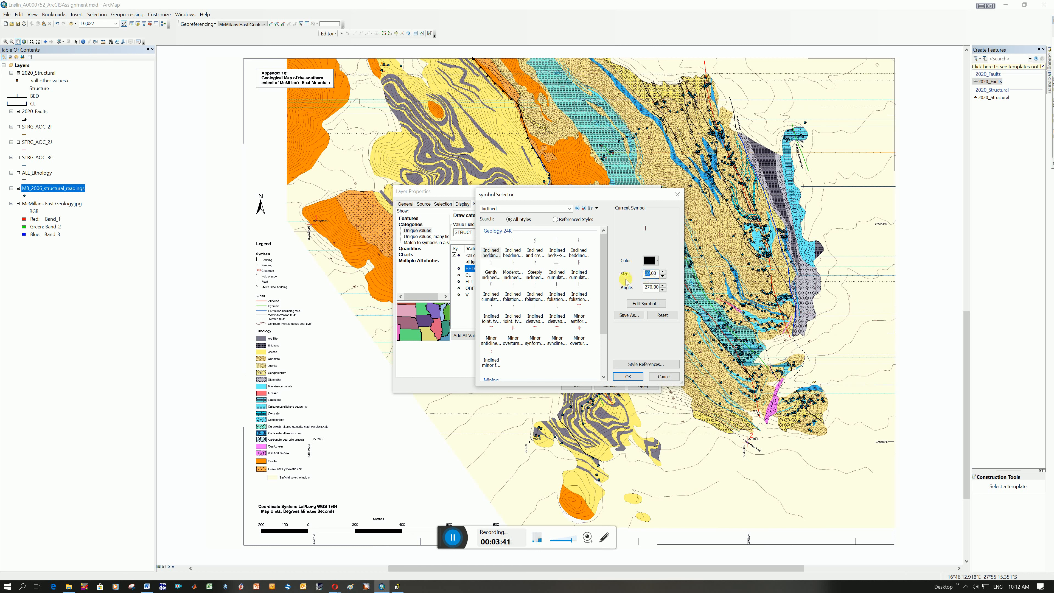
{"action": "double_click", "coordinate": [654, 291]}
{"action": "type", "text": "0"}
{"action": "left_click", "coordinate": [639, 376]}
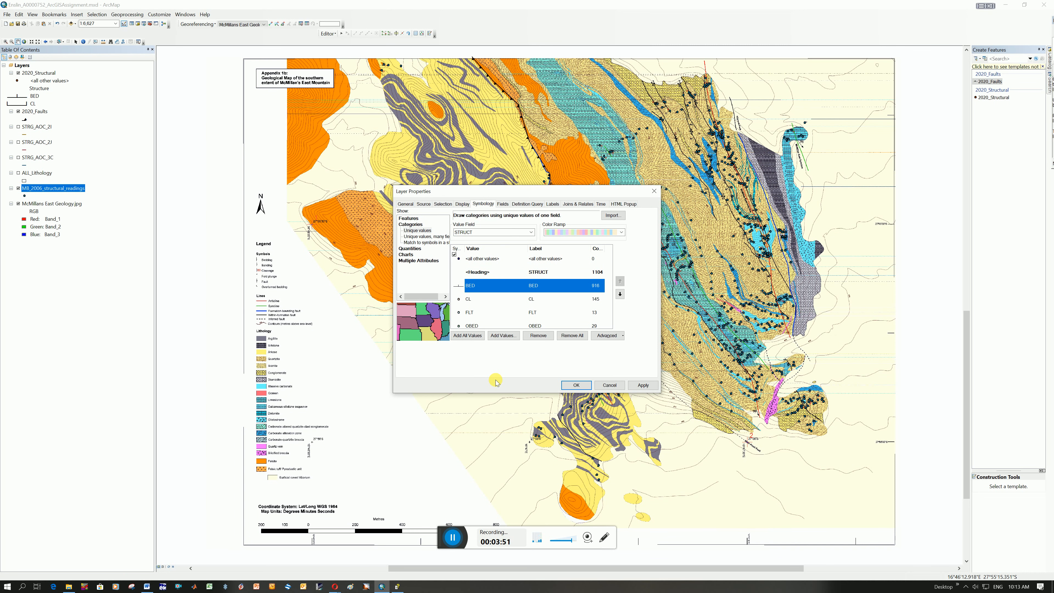
Rotate the layer's point symbols by the DIRECT field using the Geographic rotation style.
{"action": "left_click", "coordinate": [623, 336]}
{"action": "left_click", "coordinate": [625, 347]}
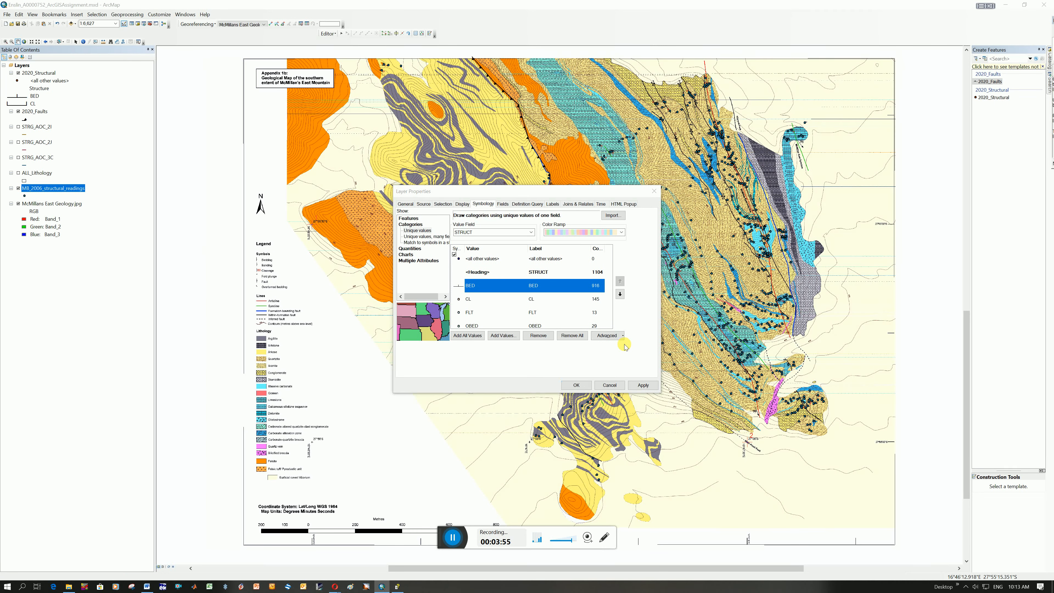
{"action": "left_click", "coordinate": [565, 266]}
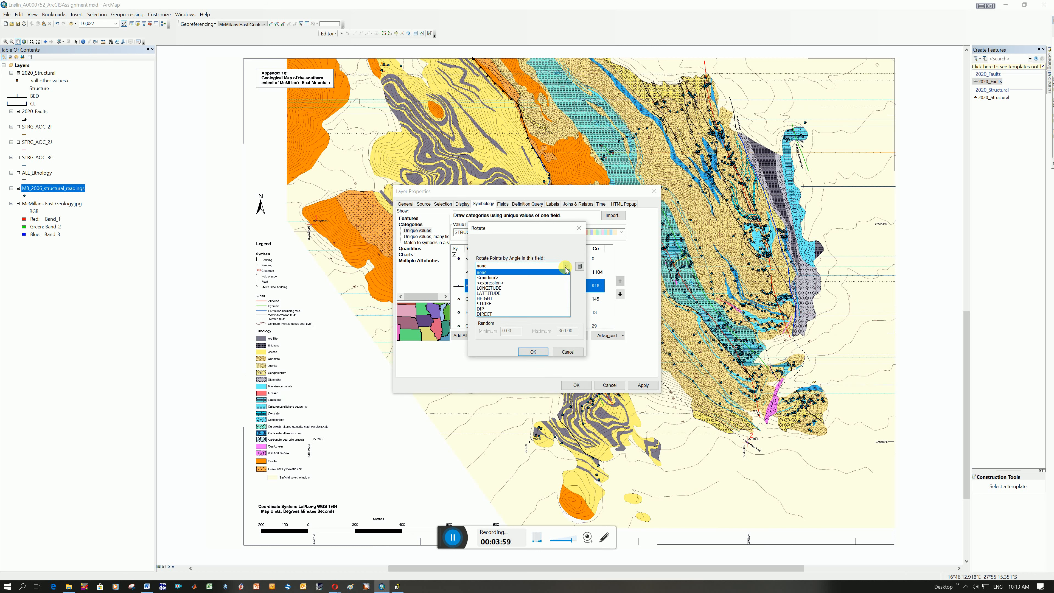
{"action": "left_click", "coordinate": [452, 537]}
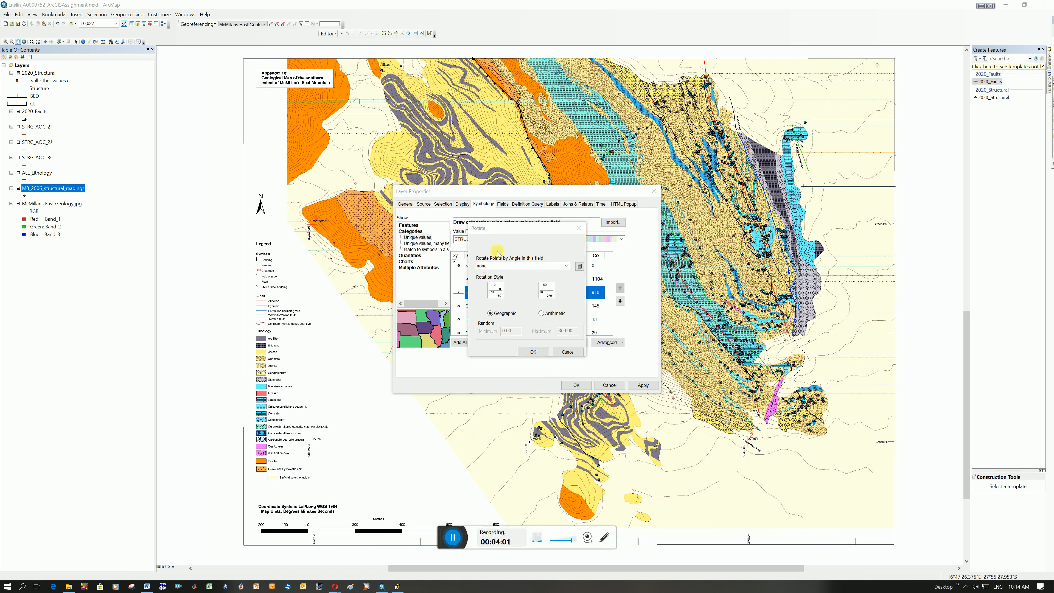
{"action": "left_click", "coordinate": [512, 266]}
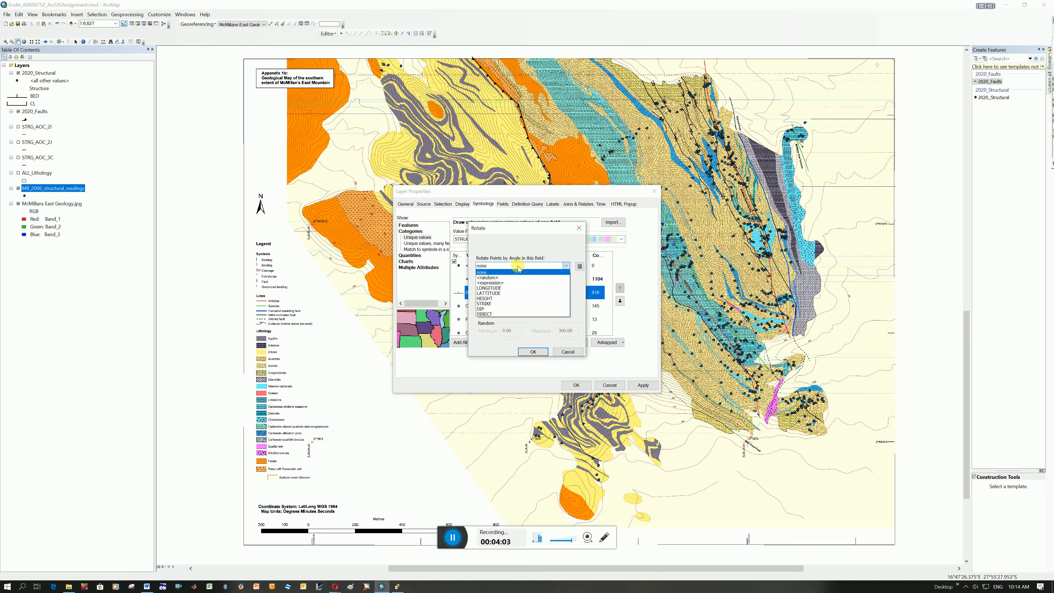
{"action": "left_click", "coordinate": [487, 315]}
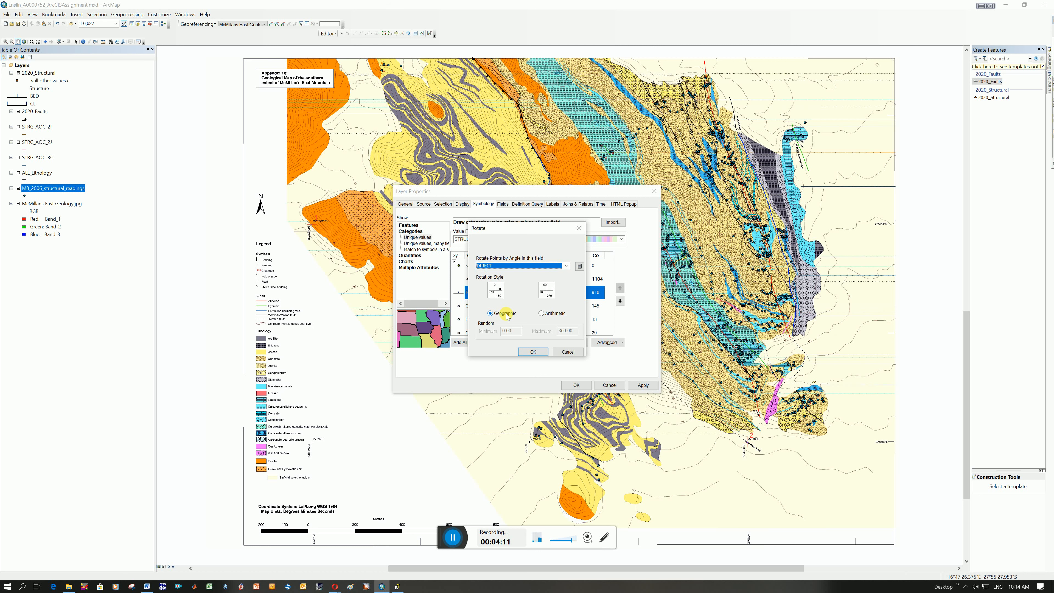
{"action": "left_click", "coordinate": [533, 352]}
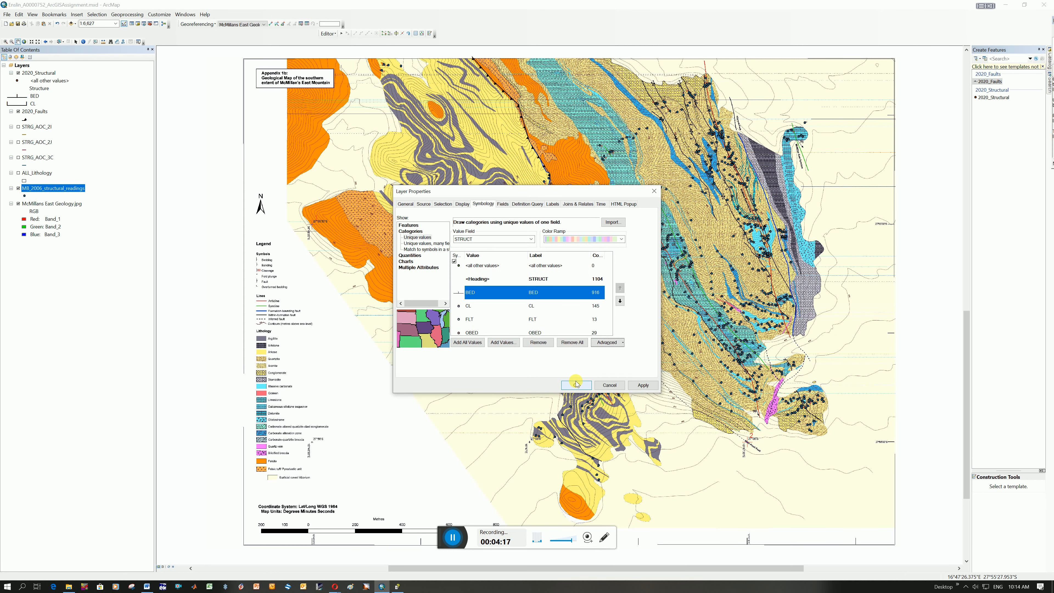
Turn on labels for the MB_2006_structural_readings layer, using DIP as the label field.
{"action": "left_click", "coordinate": [556, 205]}
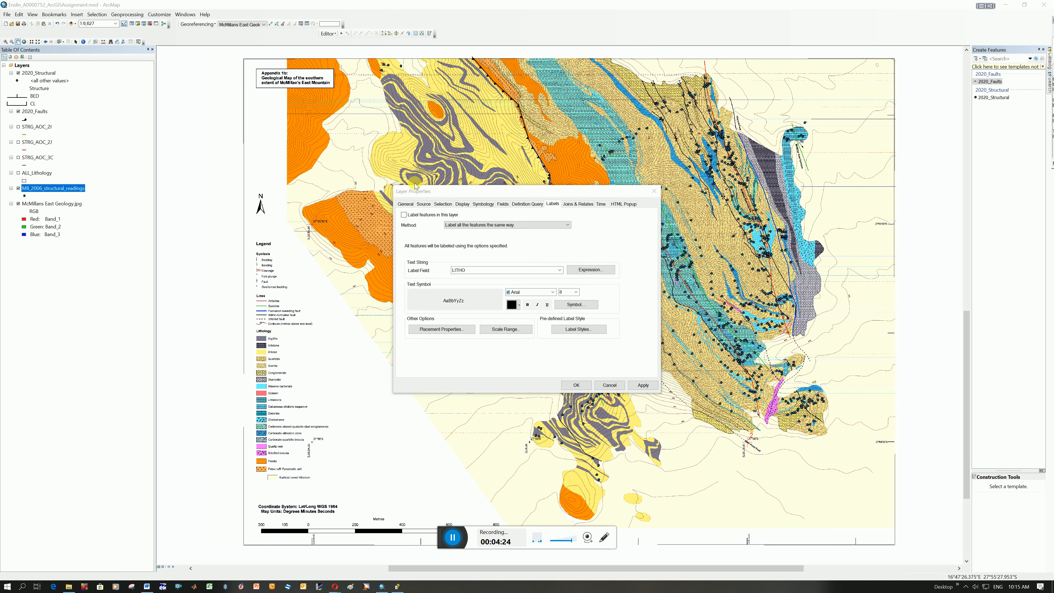
{"action": "left_click", "coordinate": [404, 215]}
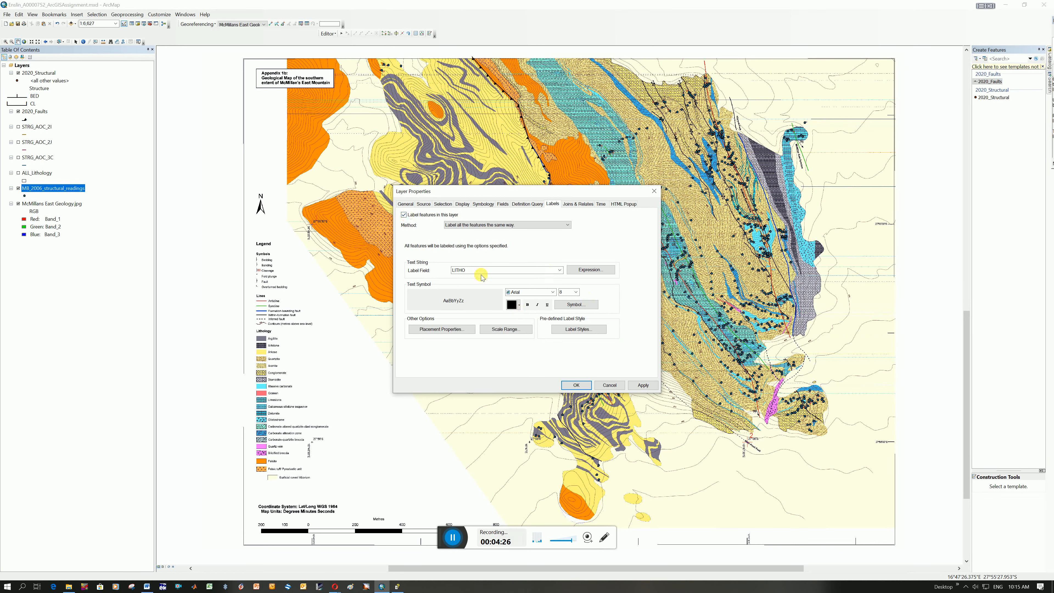
{"action": "left_click", "coordinate": [531, 272]}
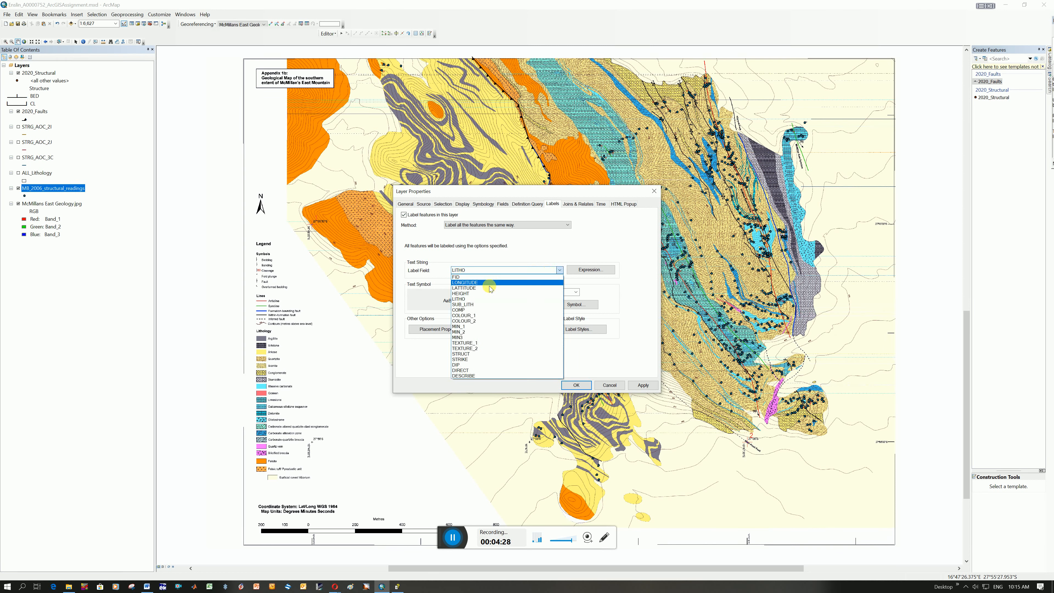
{"action": "left_click", "coordinate": [464, 365]}
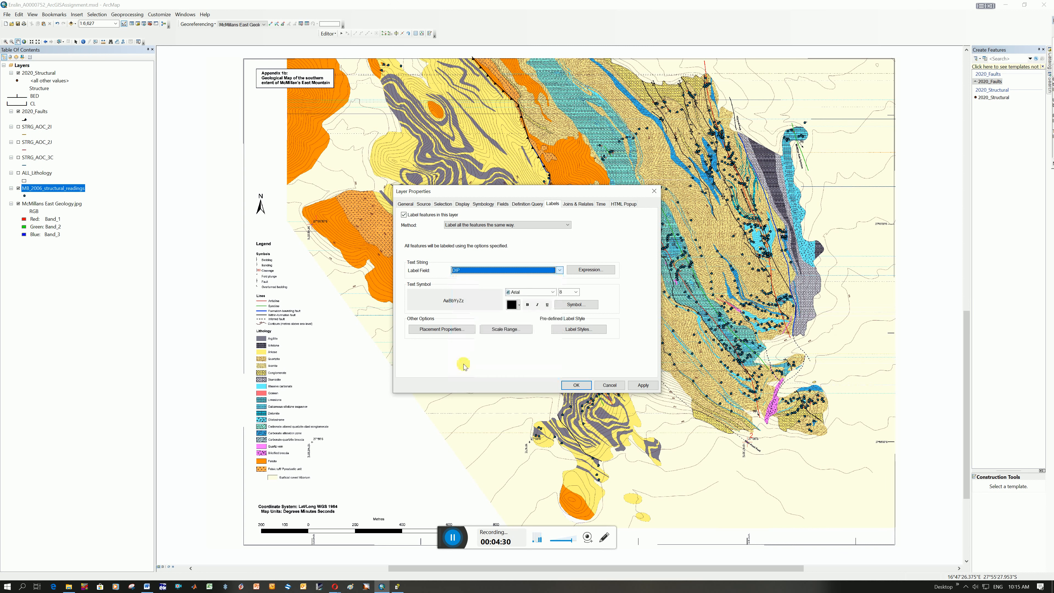
Place the labels at an angle from the DIRECT field with Geographic rotation style, and apply the layer properties.
{"action": "left_click", "coordinate": [452, 331]}
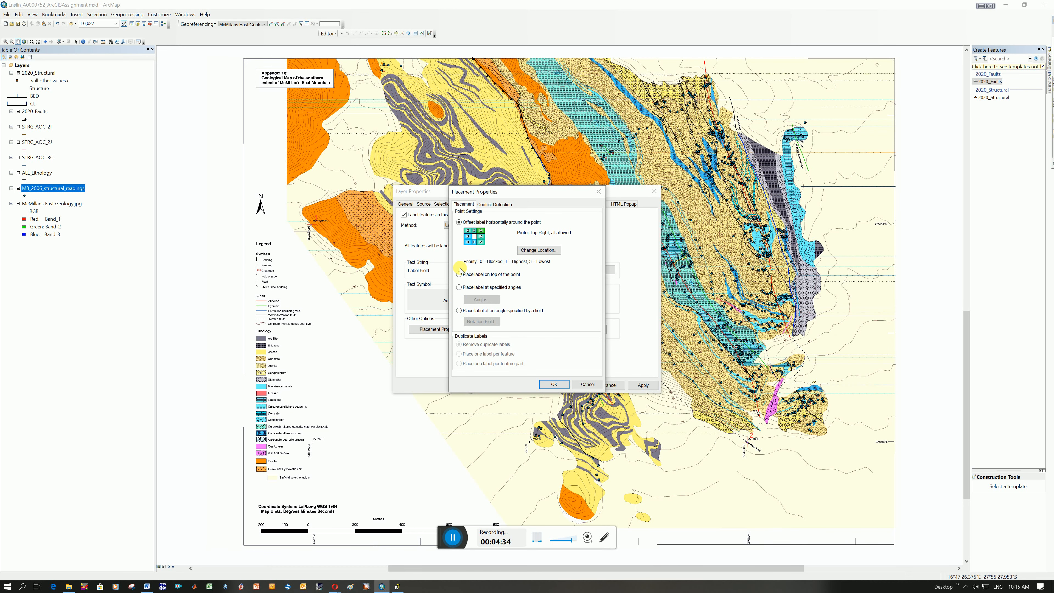
{"action": "left_click", "coordinate": [459, 310]}
{"action": "left_click", "coordinate": [482, 322]}
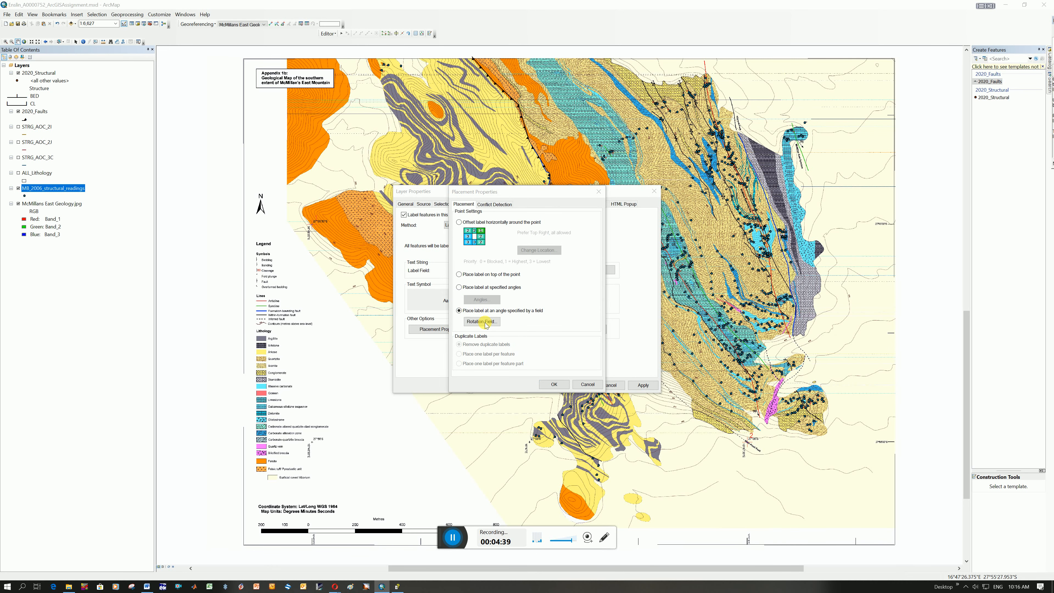
{"action": "left_click", "coordinate": [519, 257]}
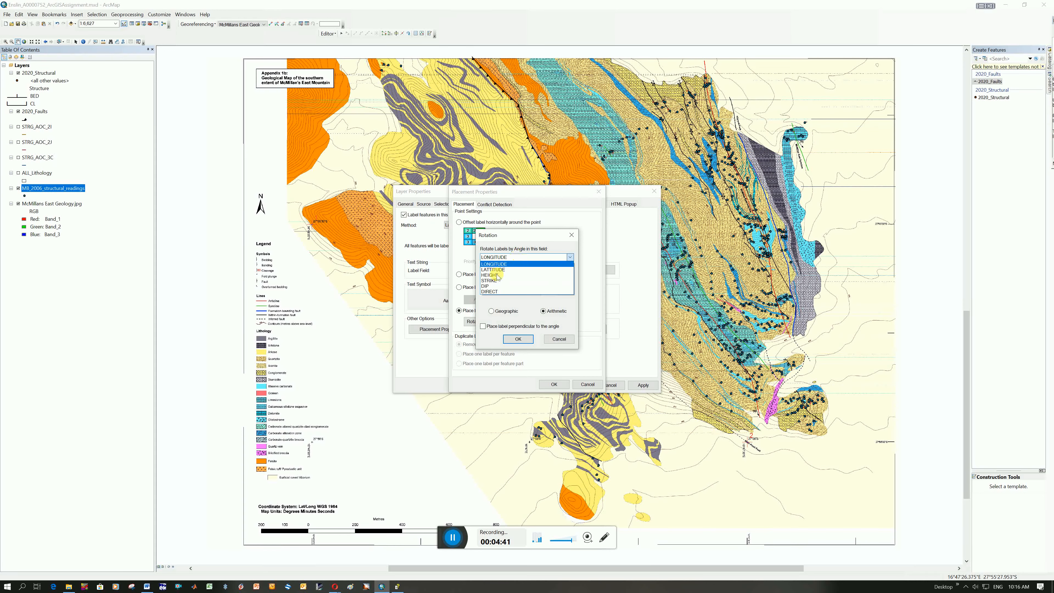
{"action": "left_click", "coordinate": [498, 291]}
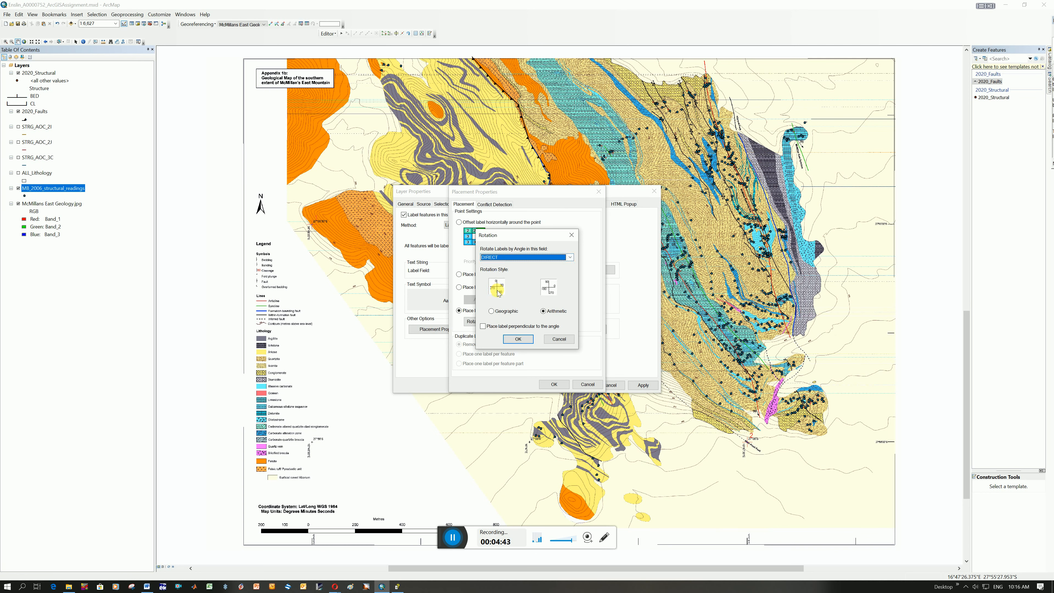
{"action": "left_click", "coordinate": [508, 313]}
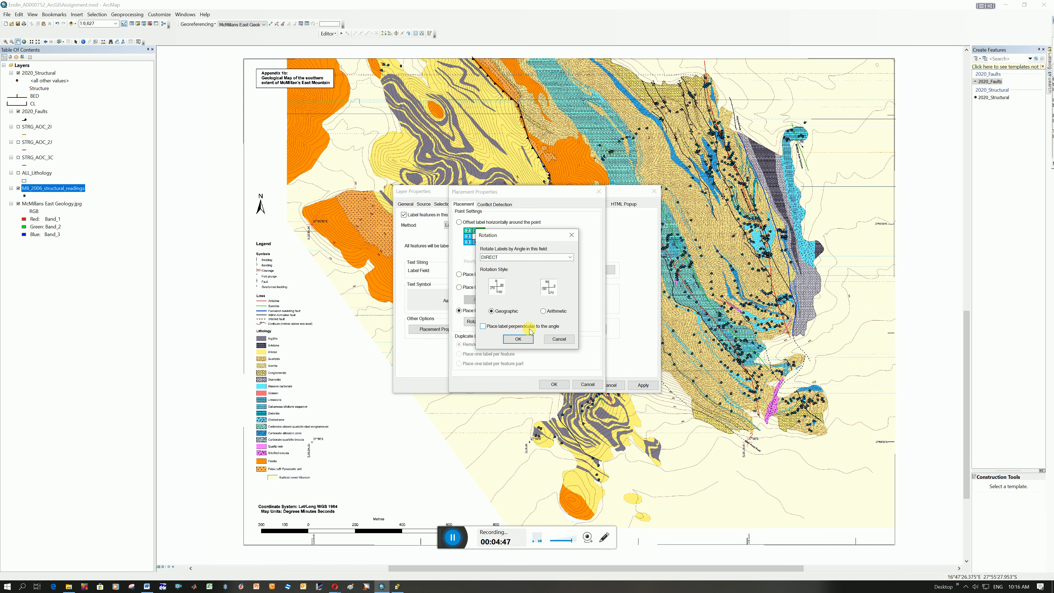
{"action": "left_click", "coordinate": [517, 339]}
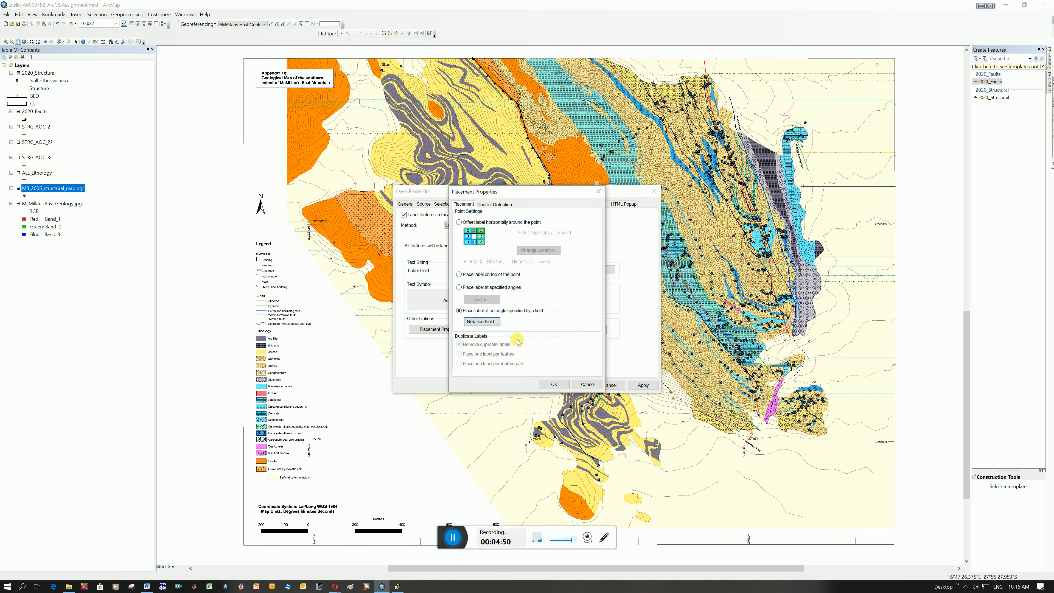
{"action": "left_click", "coordinate": [554, 384]}
{"action": "left_click", "coordinate": [646, 385]}
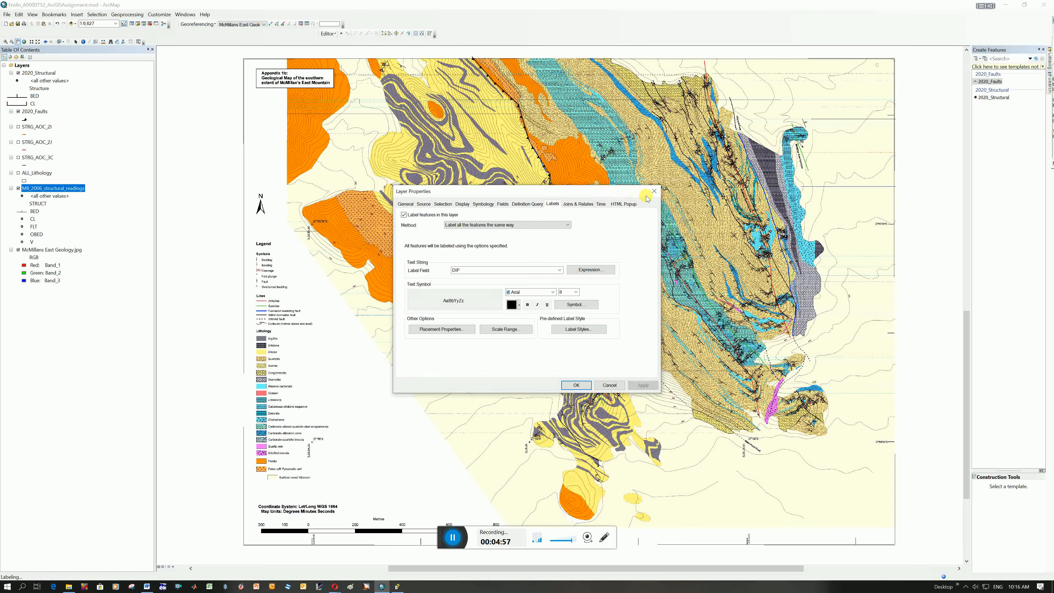
{"action": "left_click", "coordinate": [577, 385]}
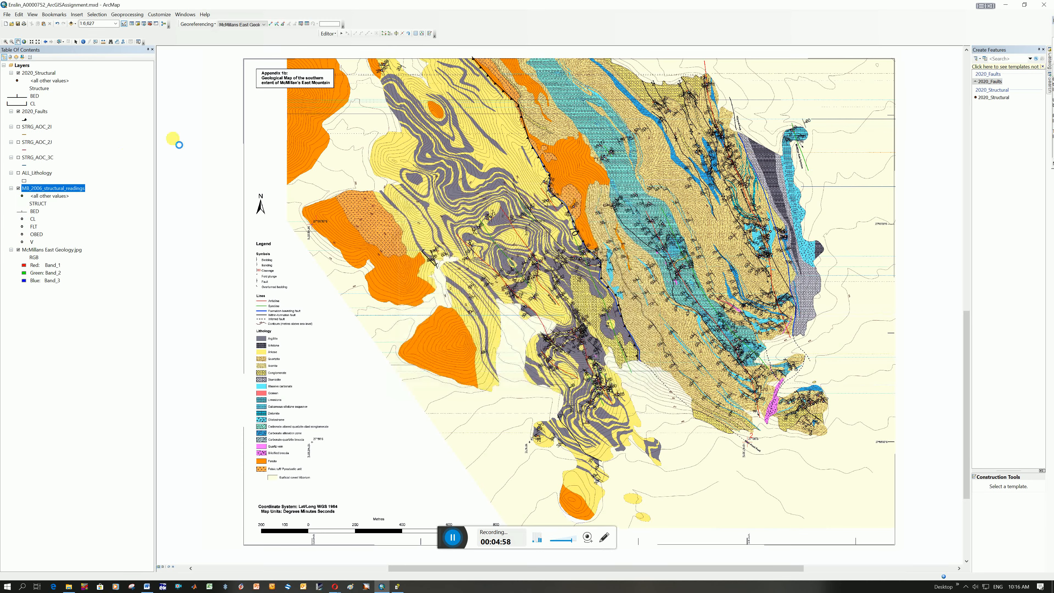
Compare the plotted bedding symbols and dip labels with the geological map up close, hiding and reshowing McMillans East Geology.jpg.
{"action": "left_click", "coordinate": [5, 42]}
{"action": "left_click_drag", "start_coordinate": [641, 124], "coordinate": [655, 150]}
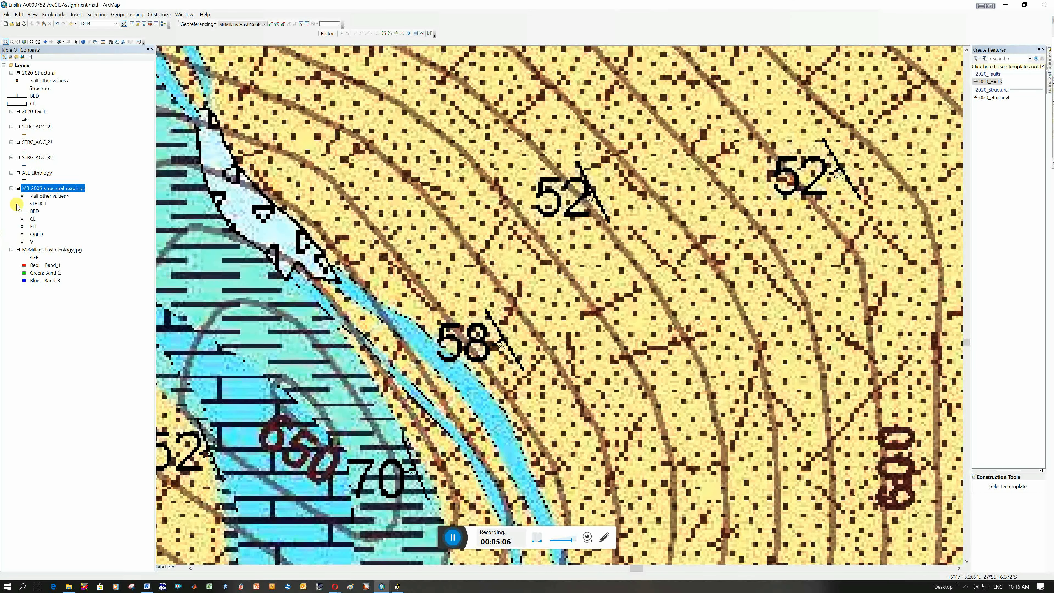
{"action": "left_click", "coordinate": [18, 250]}
{"action": "left_click", "coordinate": [19, 249]}
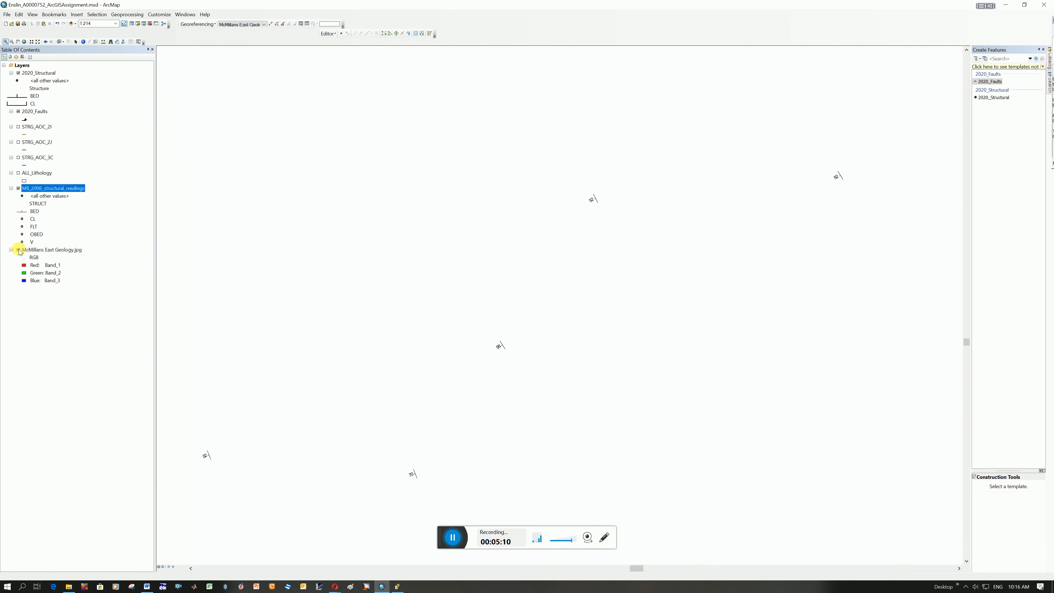
{"action": "left_click", "coordinate": [18, 249]}
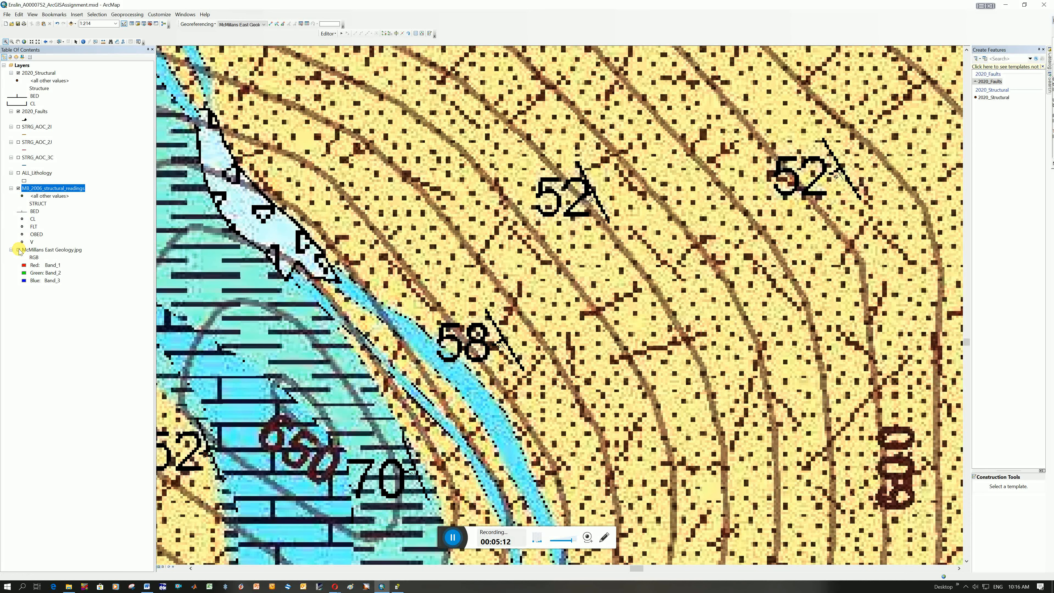
{"action": "left_click", "coordinate": [19, 249]}
Check the attribute table of the MB_2006_structural_readings layer, and close it.
{"action": "right_click", "coordinate": [51, 185]}
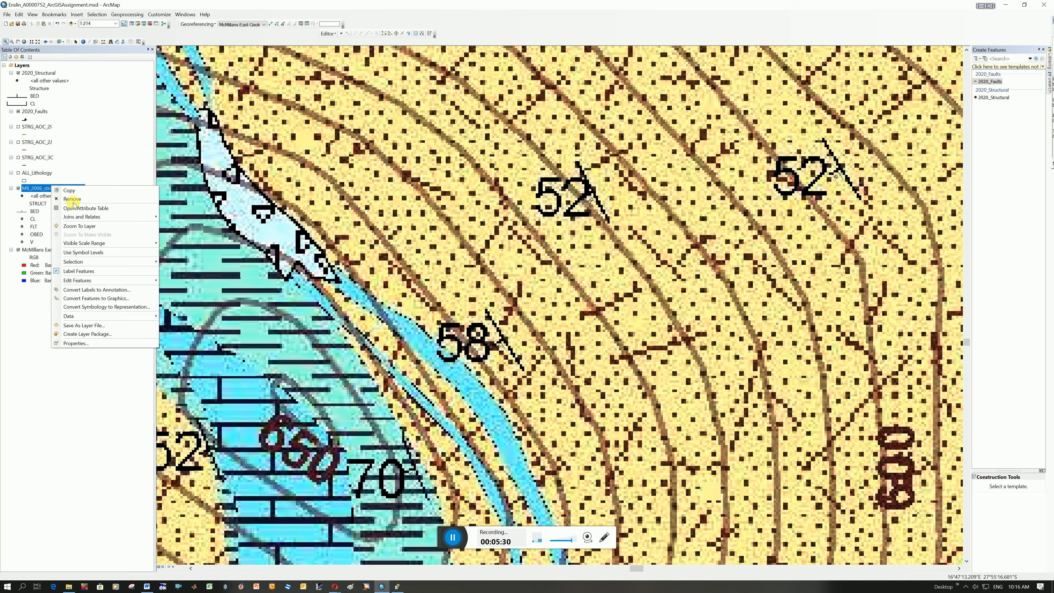
{"action": "left_click", "coordinate": [72, 208]}
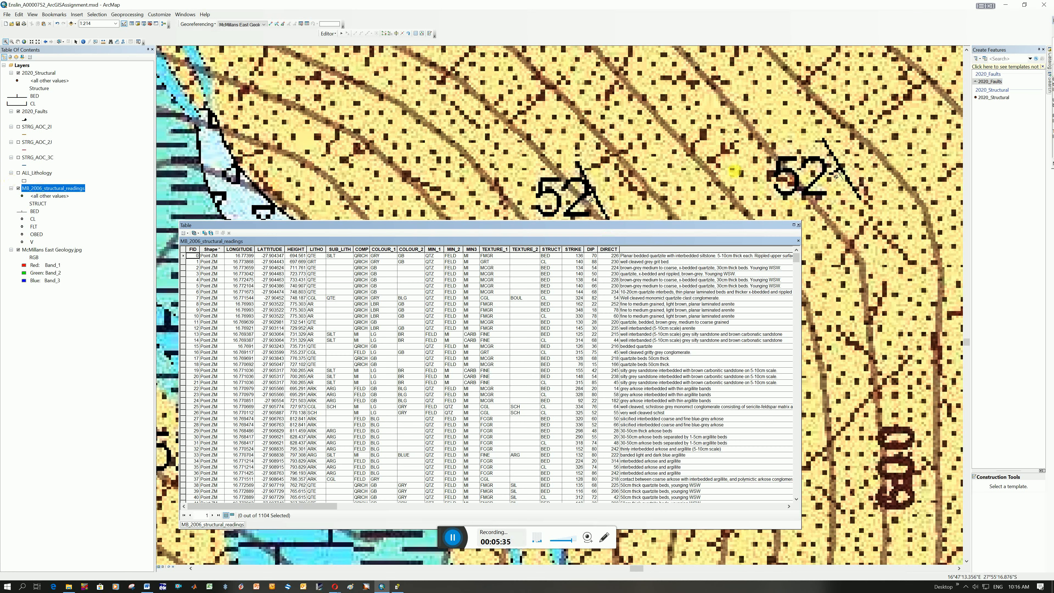
{"action": "left_click", "coordinate": [799, 224]}
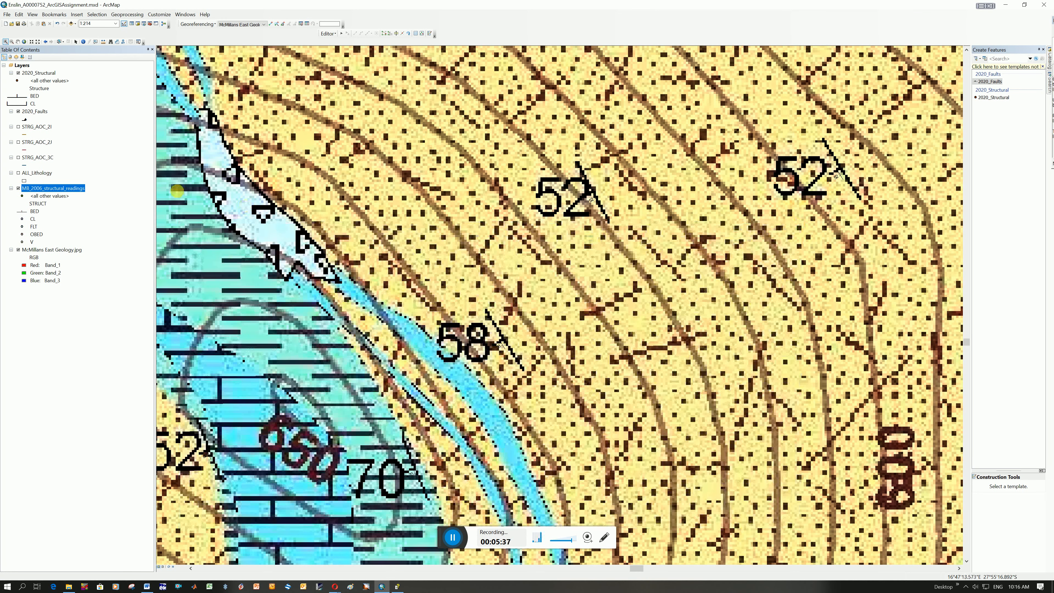